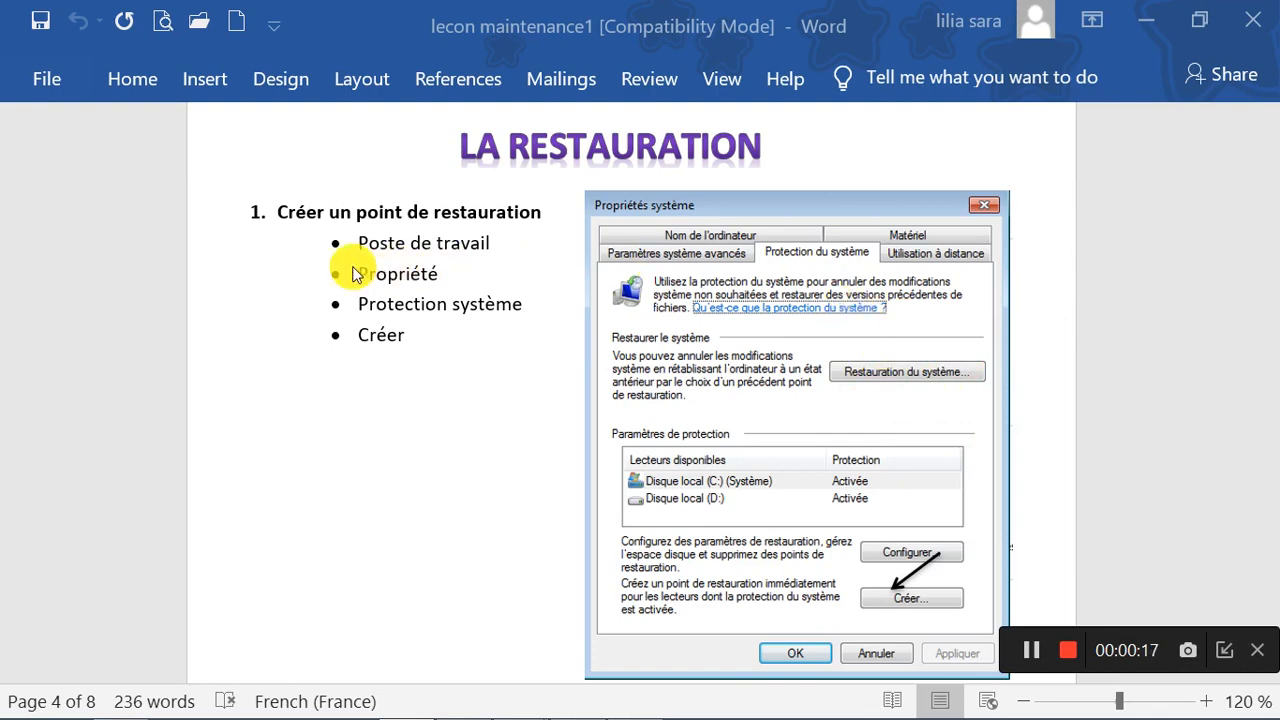
Look over the restore point instructions in the lesson document and minimize it to reach the desktop.
scroll(803, 237, "down", 10)
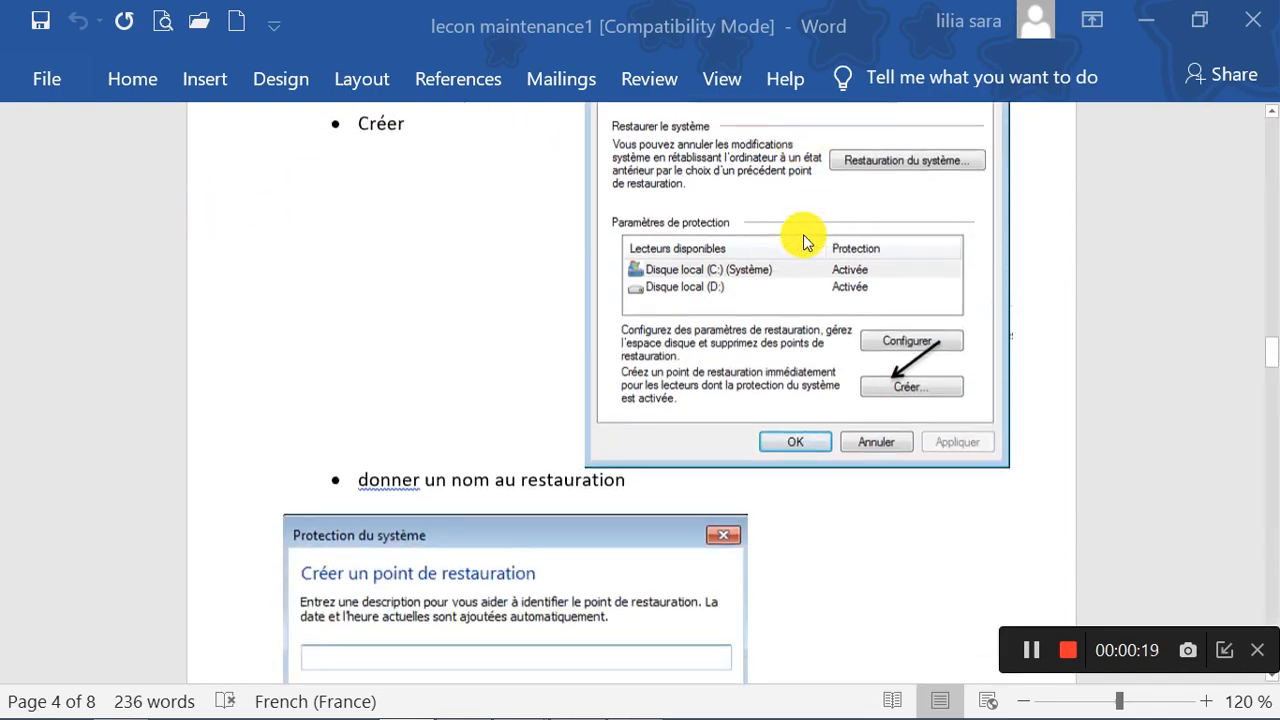
scroll(808, 256, "up", 12)
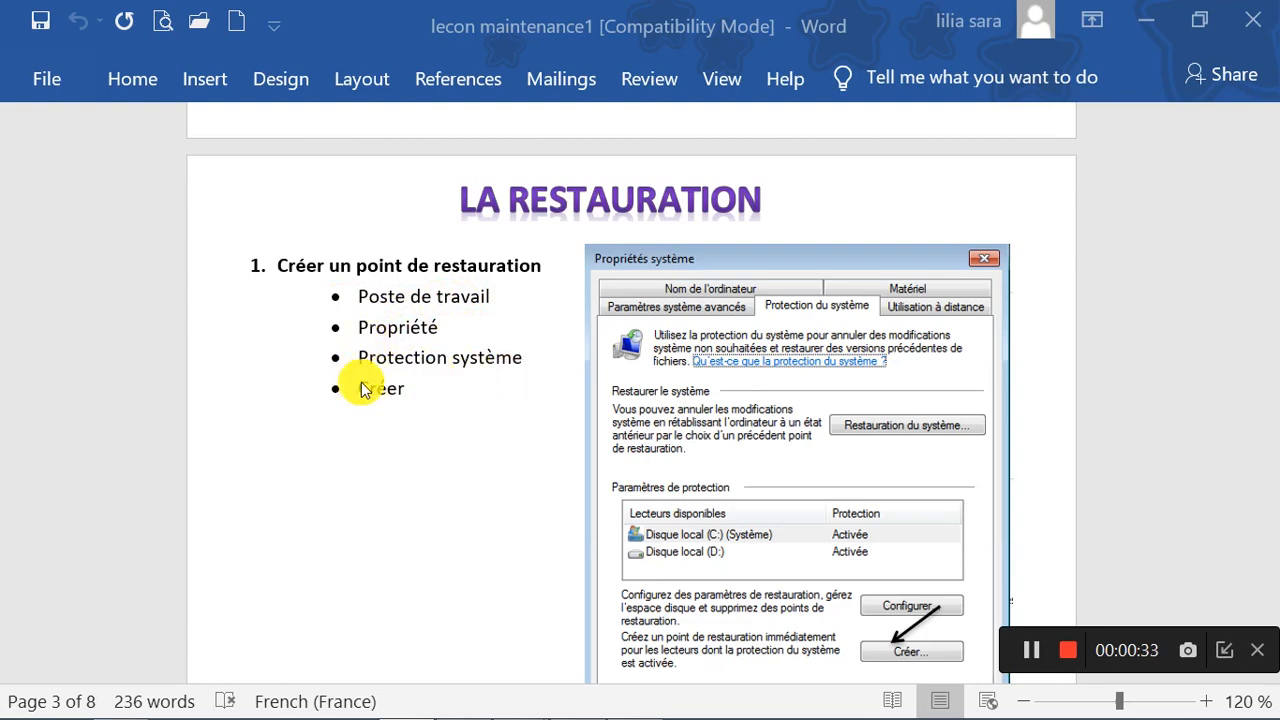
left_click(1146, 20)
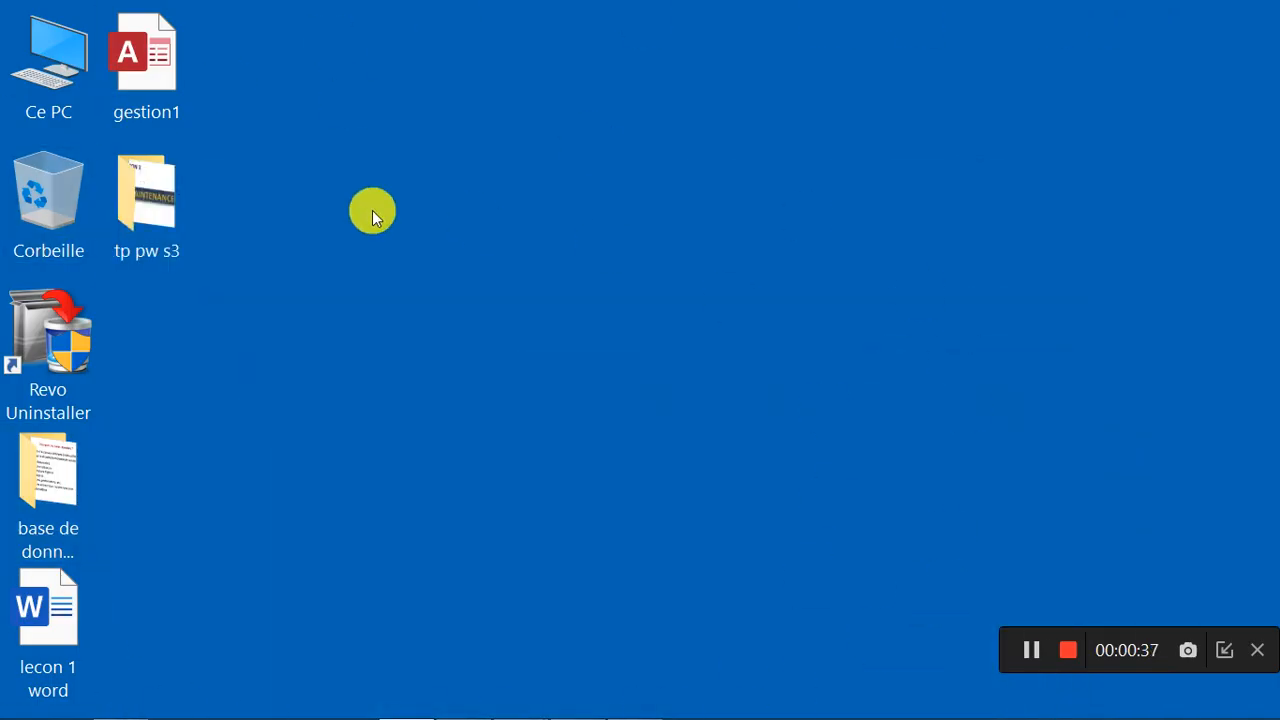
Open the system protection settings from the properties of Ce PC and minimize the Système window behind them.
left_click(118, 80)
left_click(42, 65)
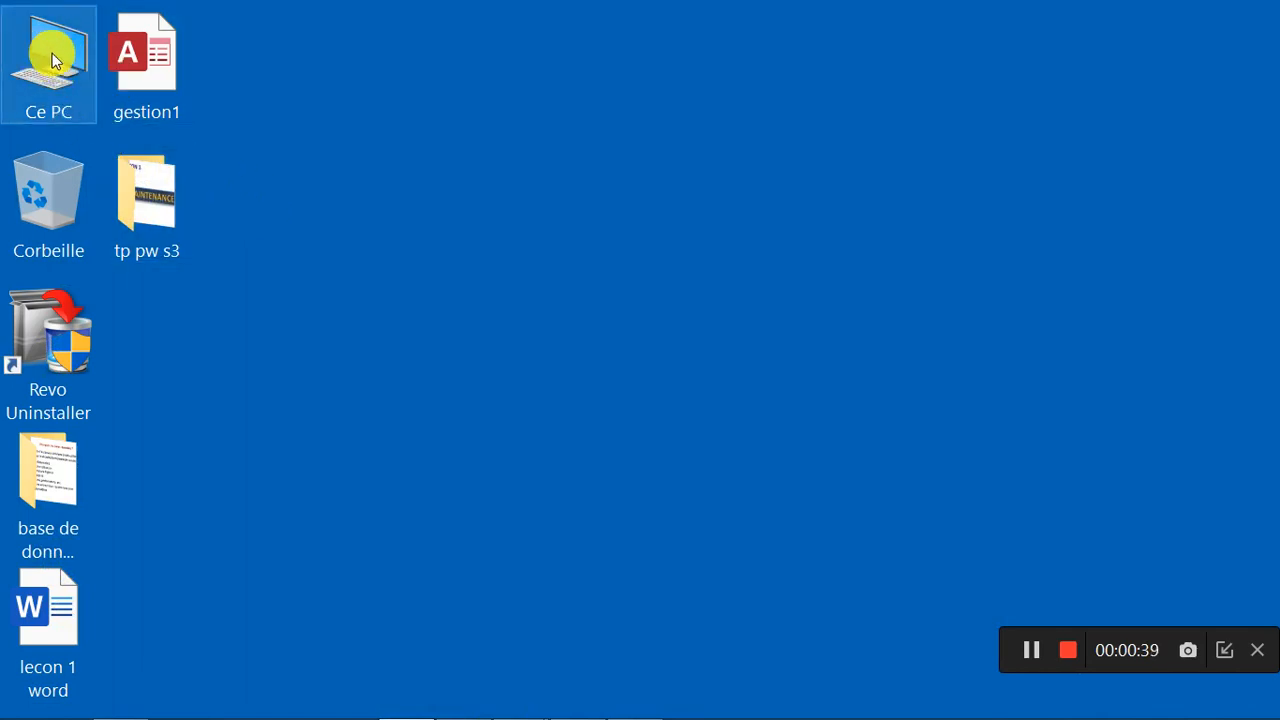
right_click(42, 70)
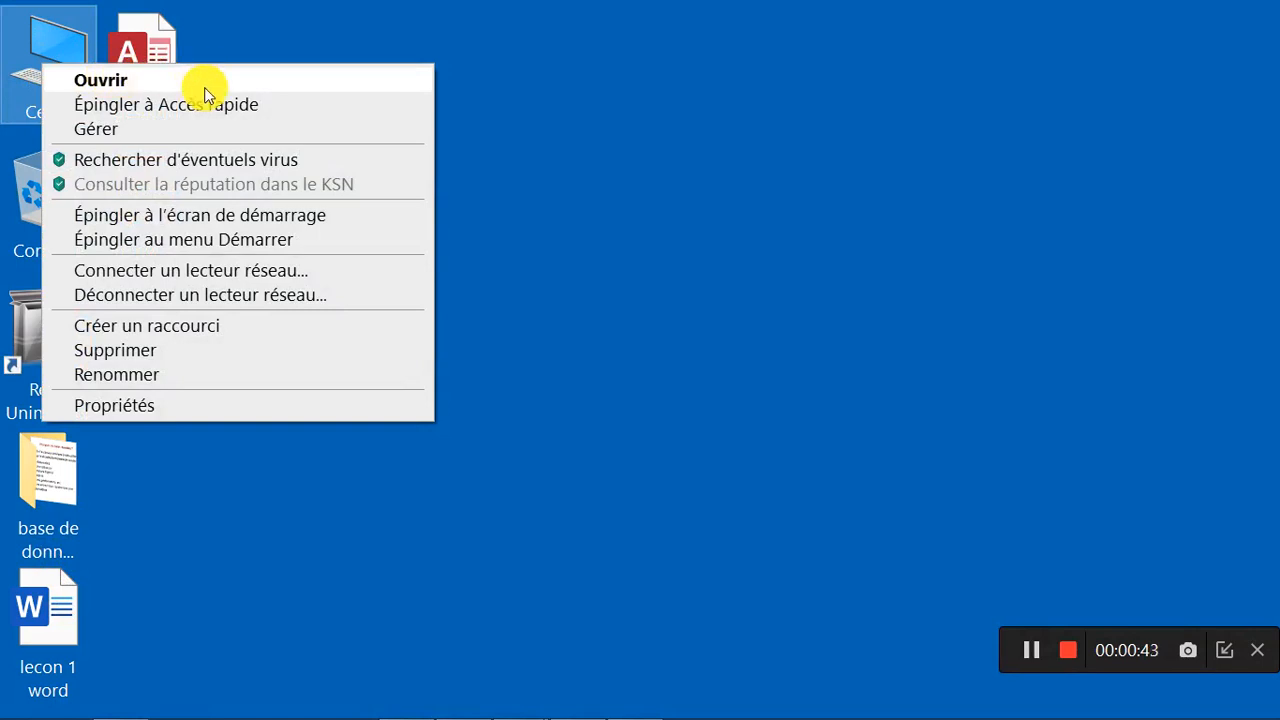
left_click(199, 403)
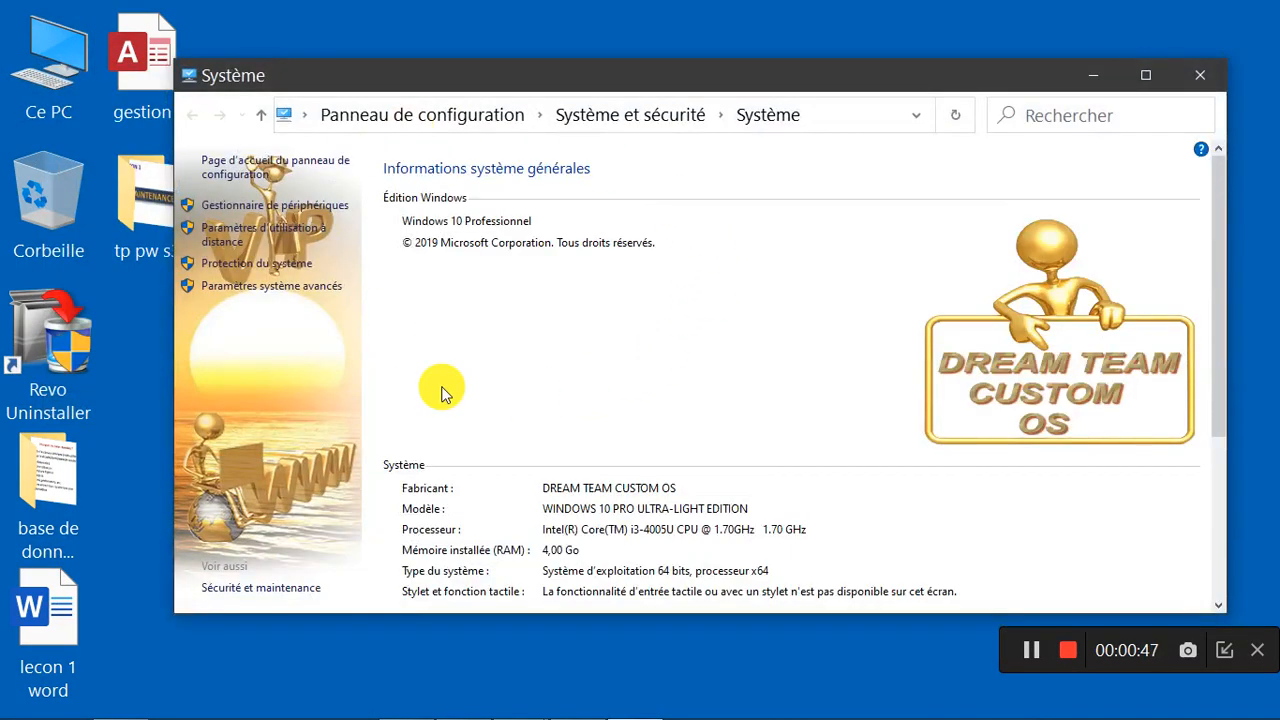
left_click(262, 272)
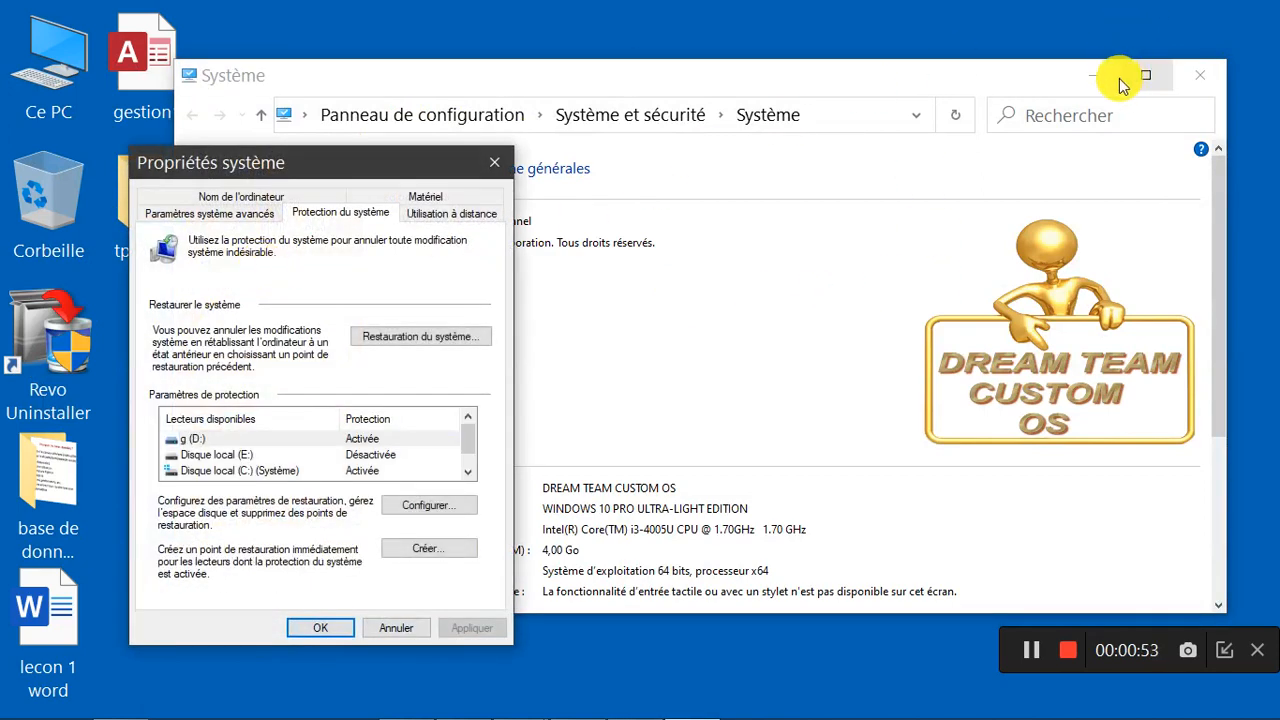
left_click(1101, 78)
left_click_drag(366, 157, 587, 40)
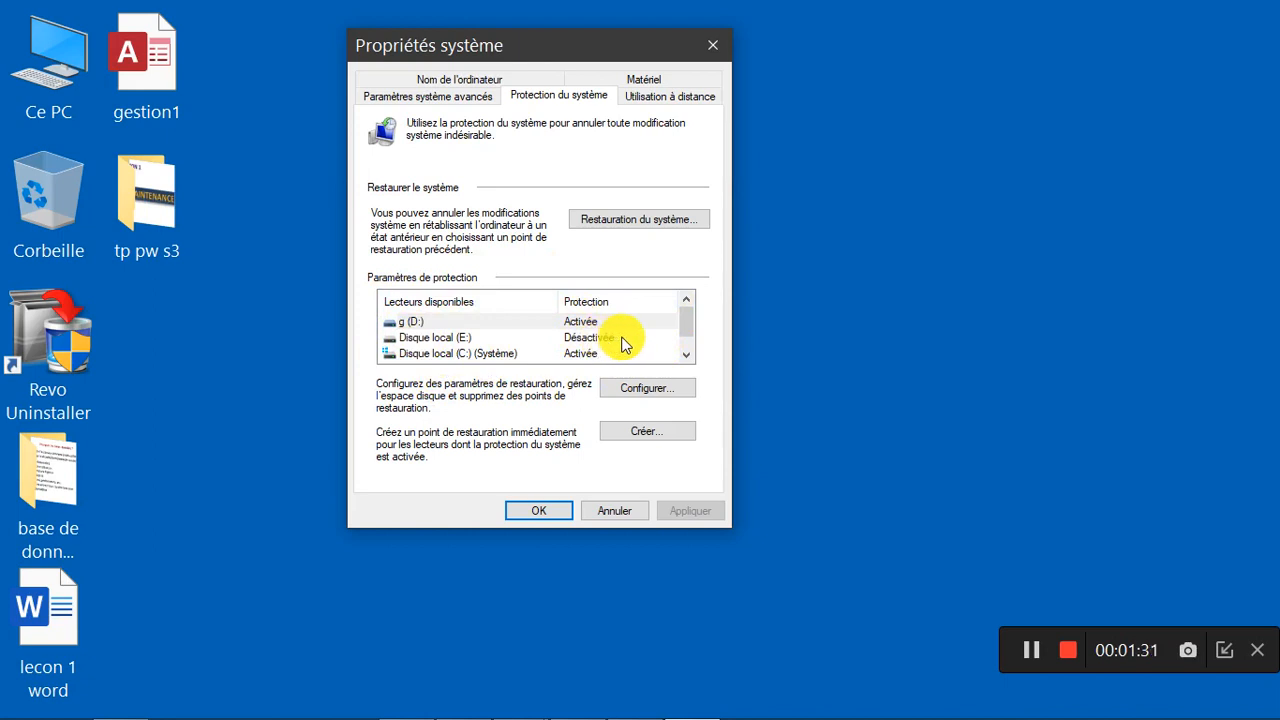
Review the available drives and confirm the protection configuration of Disque local (C:).
left_click(686, 355)
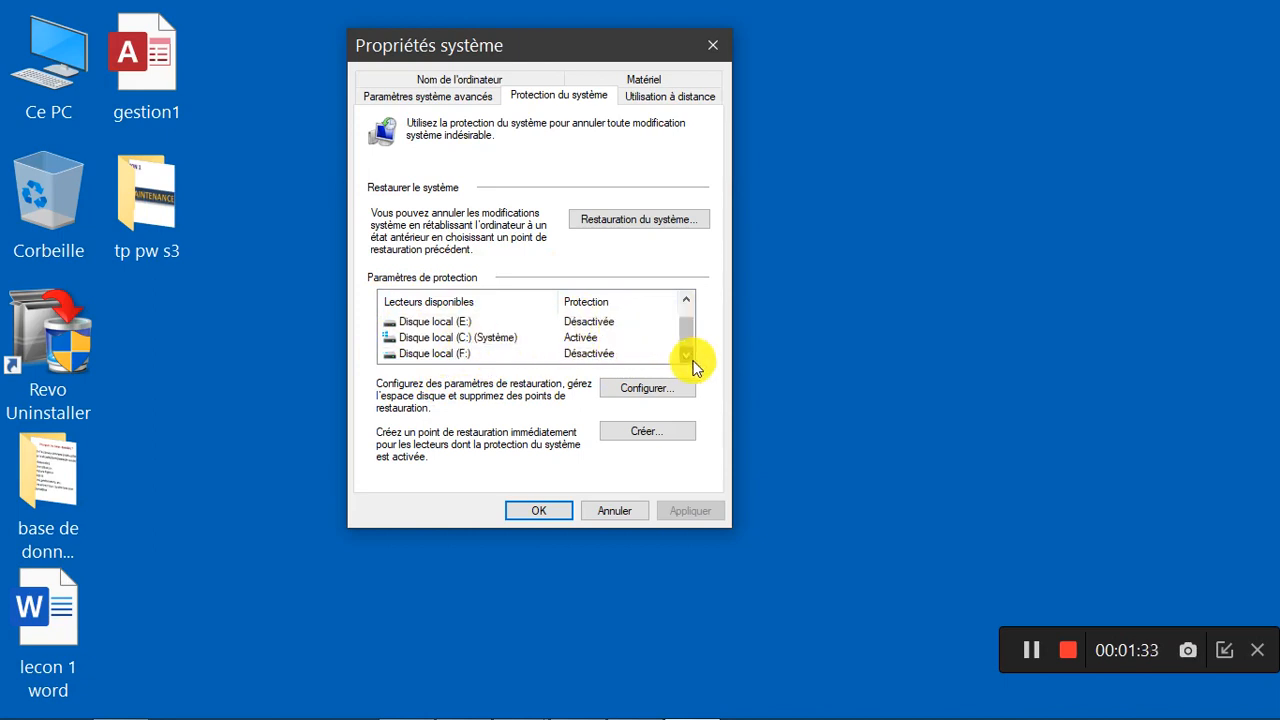
left_click(686, 300)
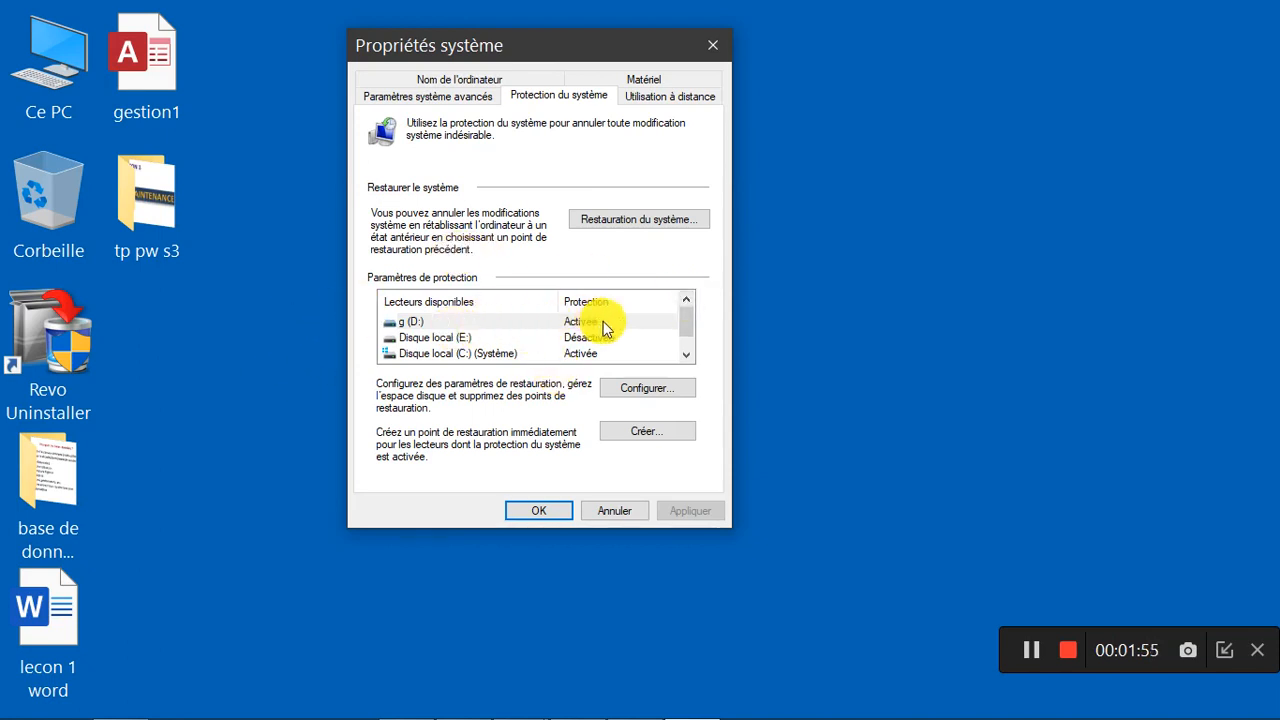
left_click(588, 355)
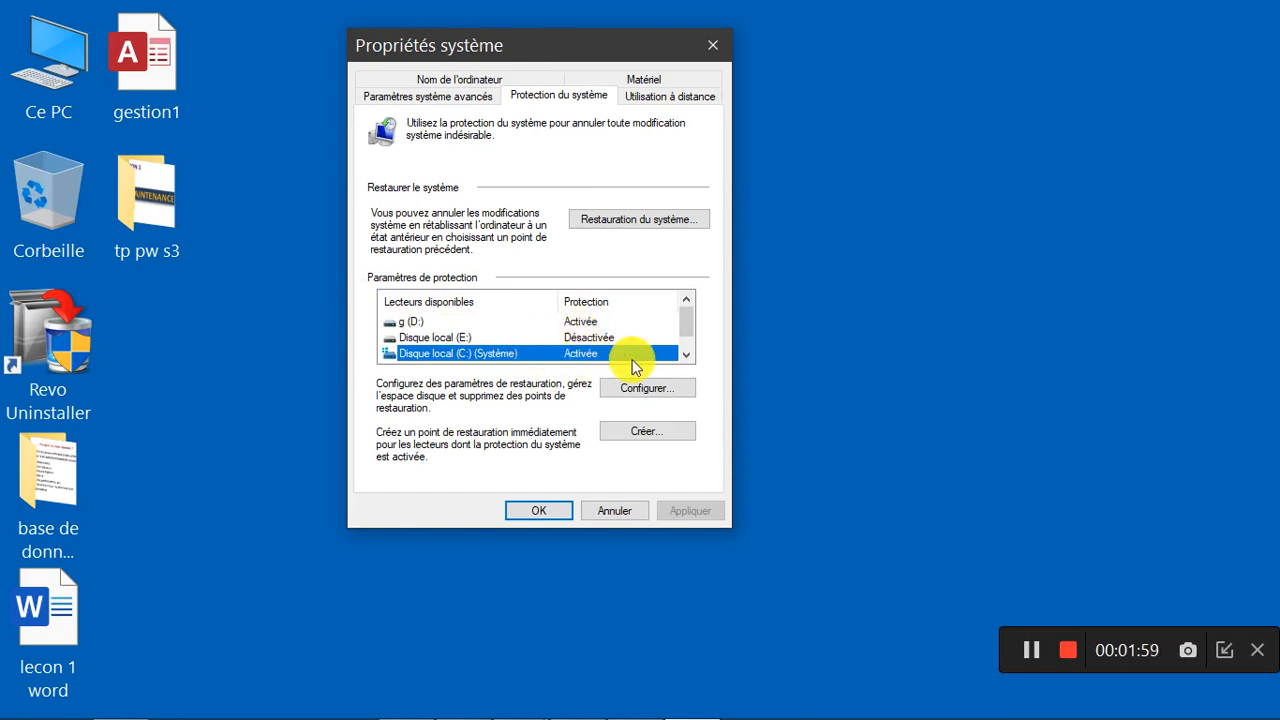
left_click(672, 390)
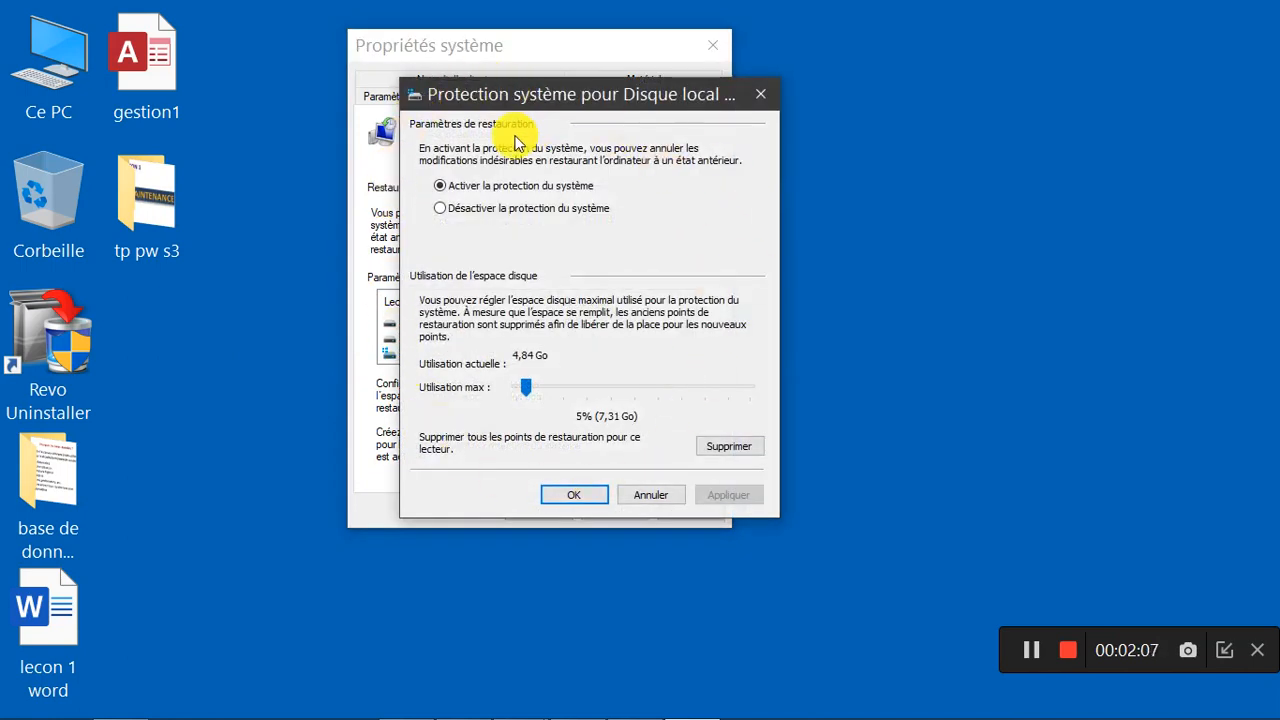
left_click_drag(511, 109, 672, 76)
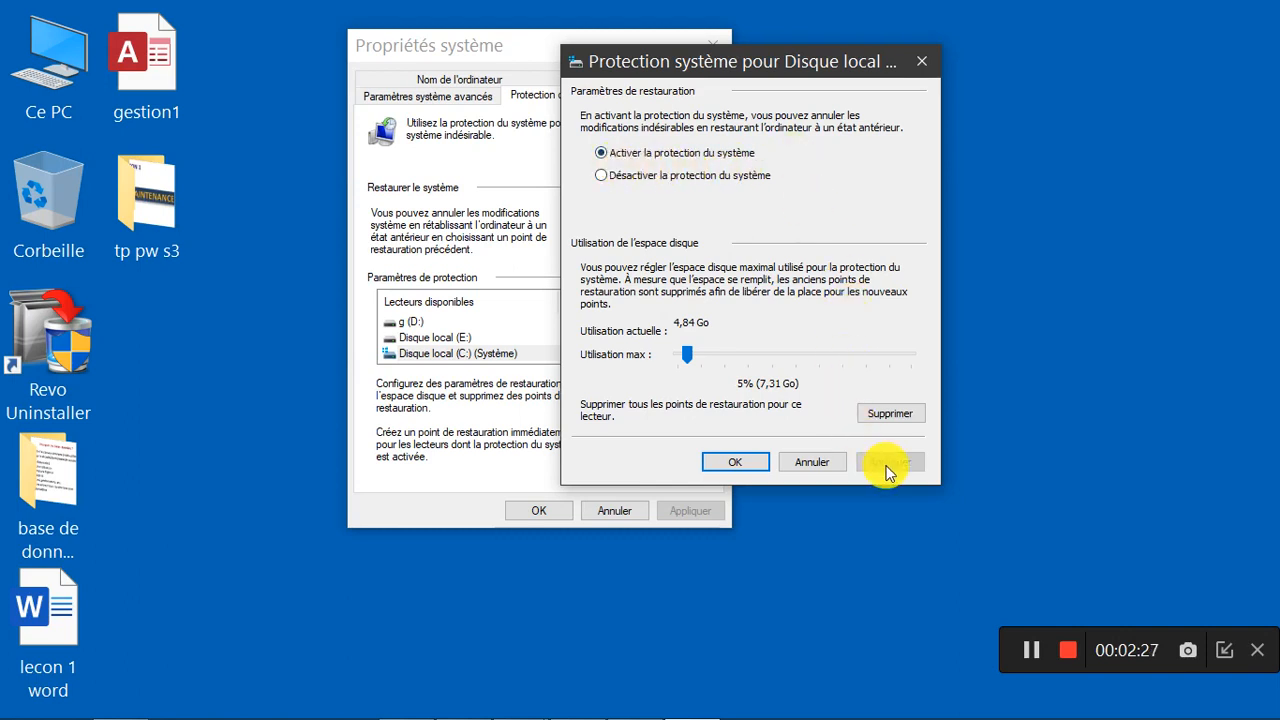
left_click(733, 460)
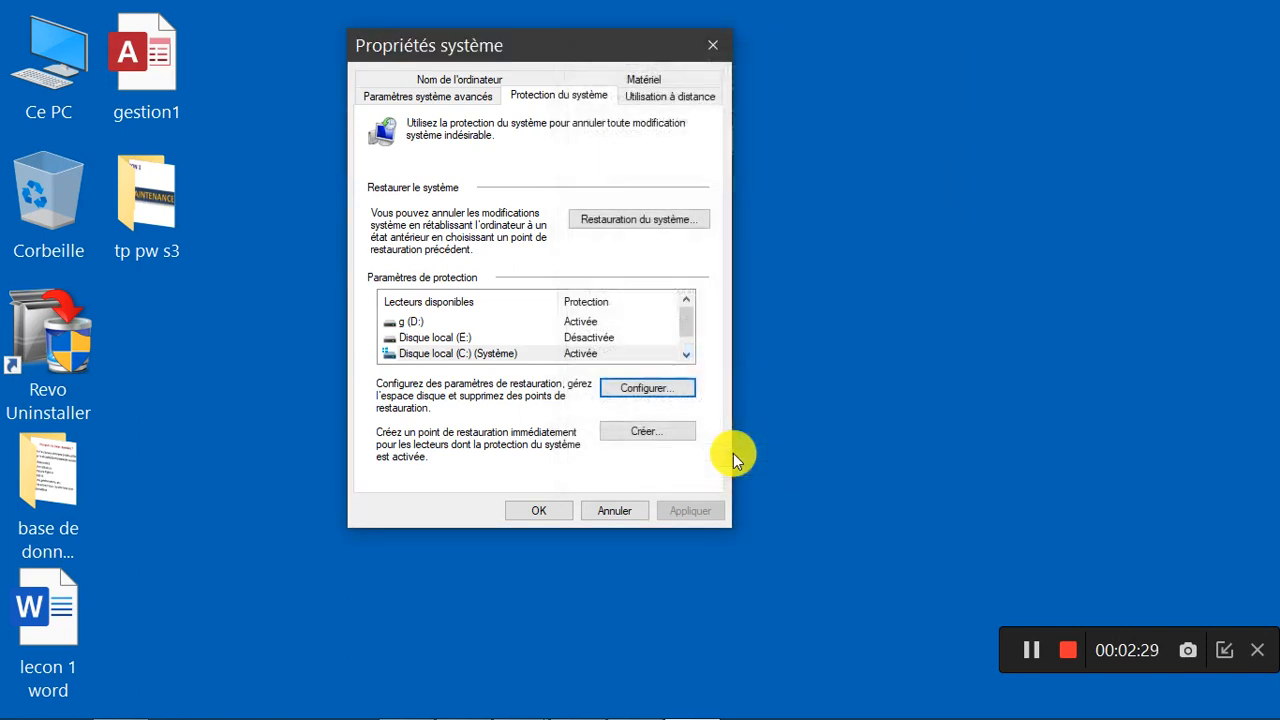
Disable system protection for drive g (D:) and apply the change.
left_click(440, 321)
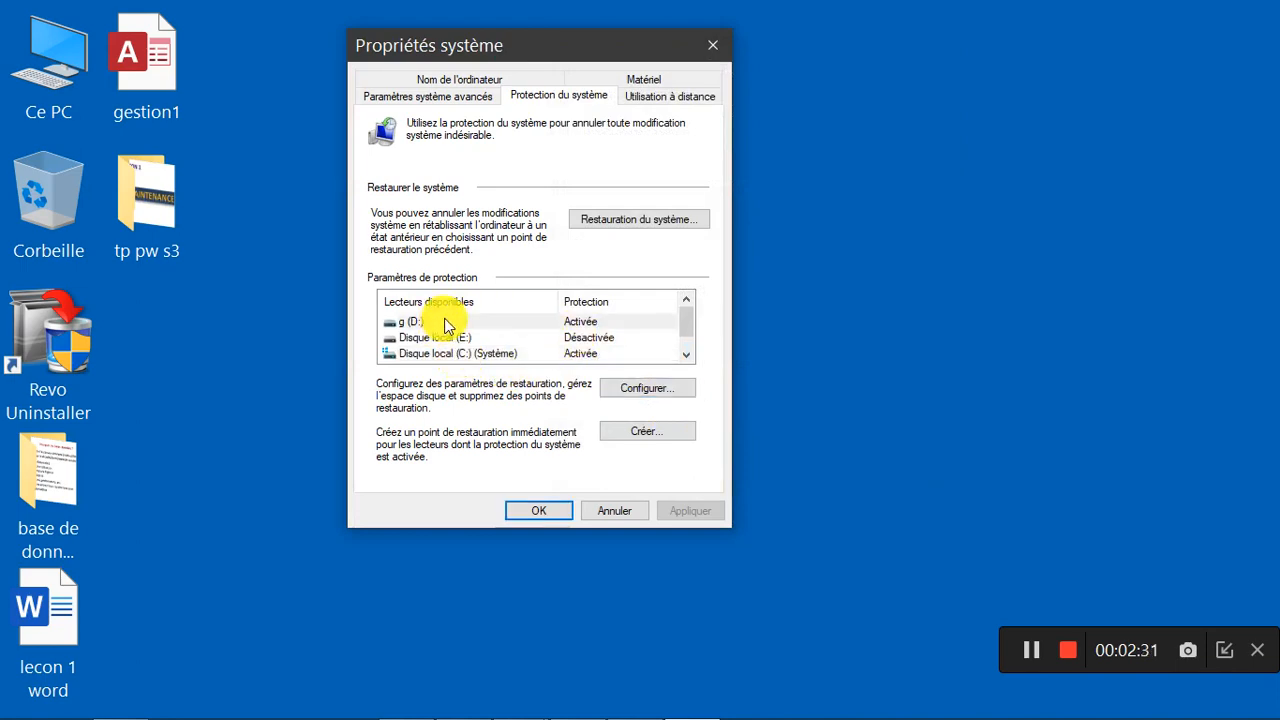
left_click(641, 392)
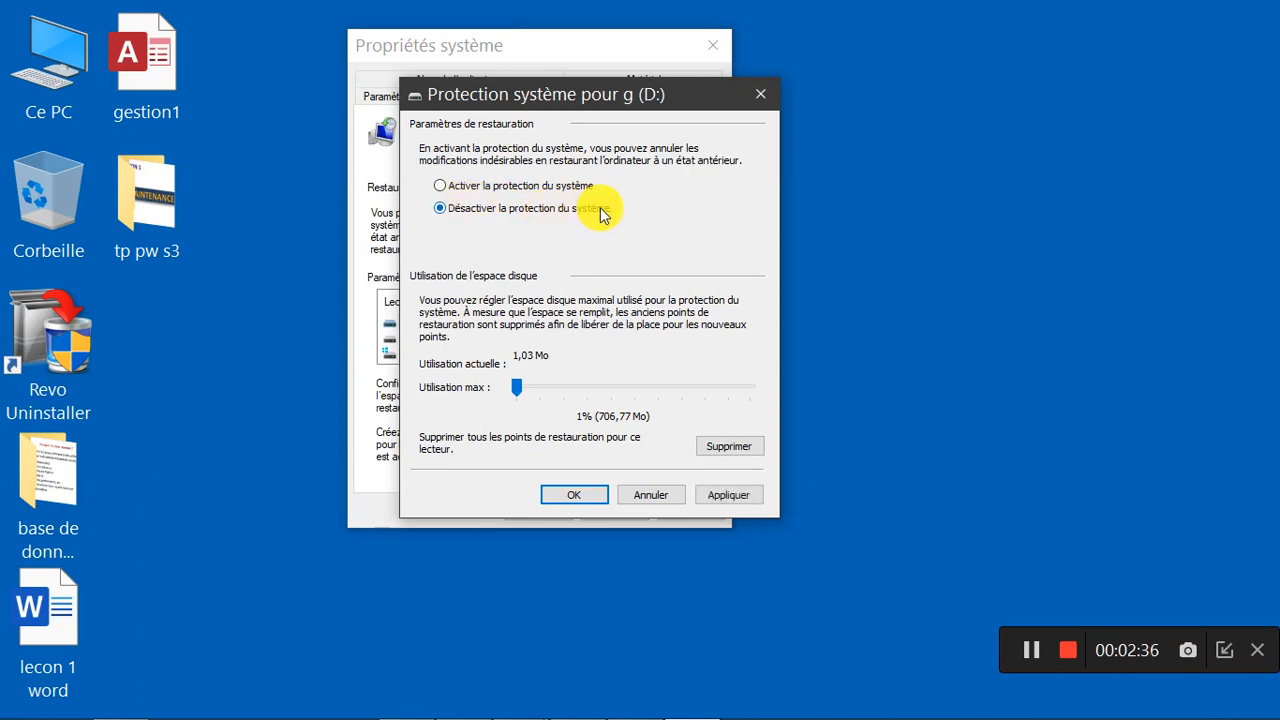
left_click(729, 494)
left_click(632, 340)
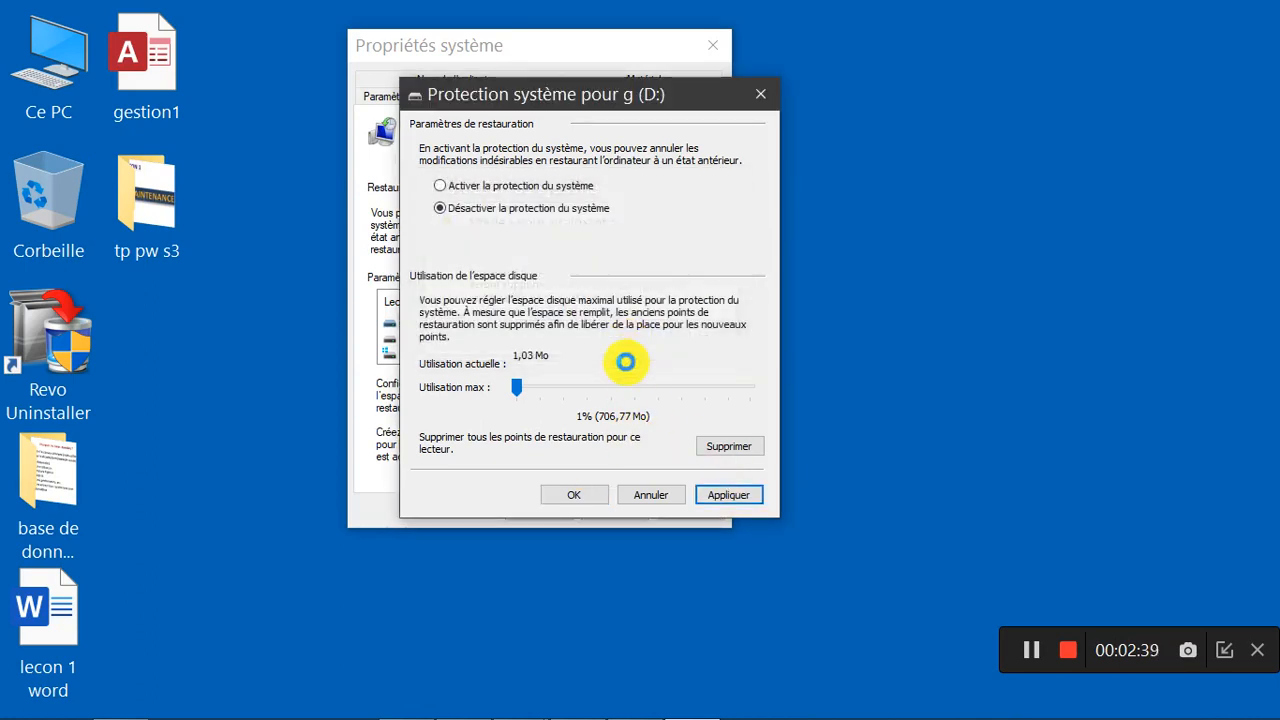
left_click(586, 495)
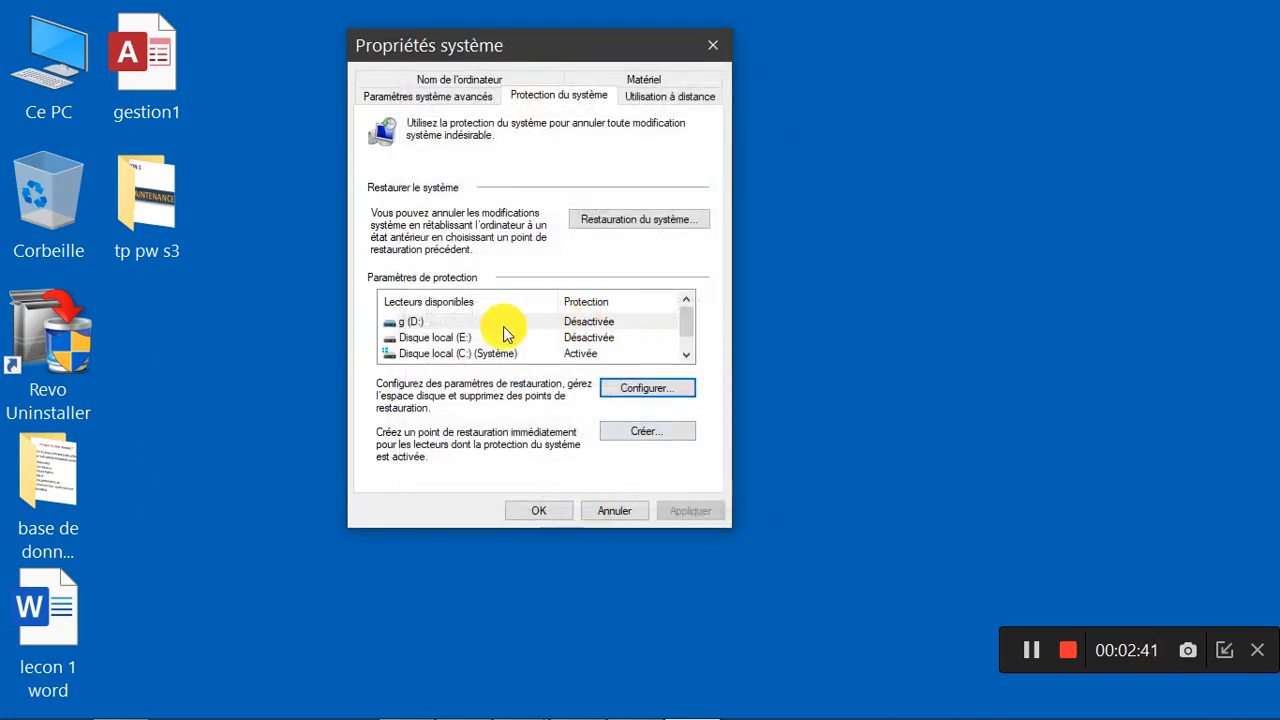
Create a restore point with the description "rest33" and close the system properties.
scroll(590, 345, "down", 1)
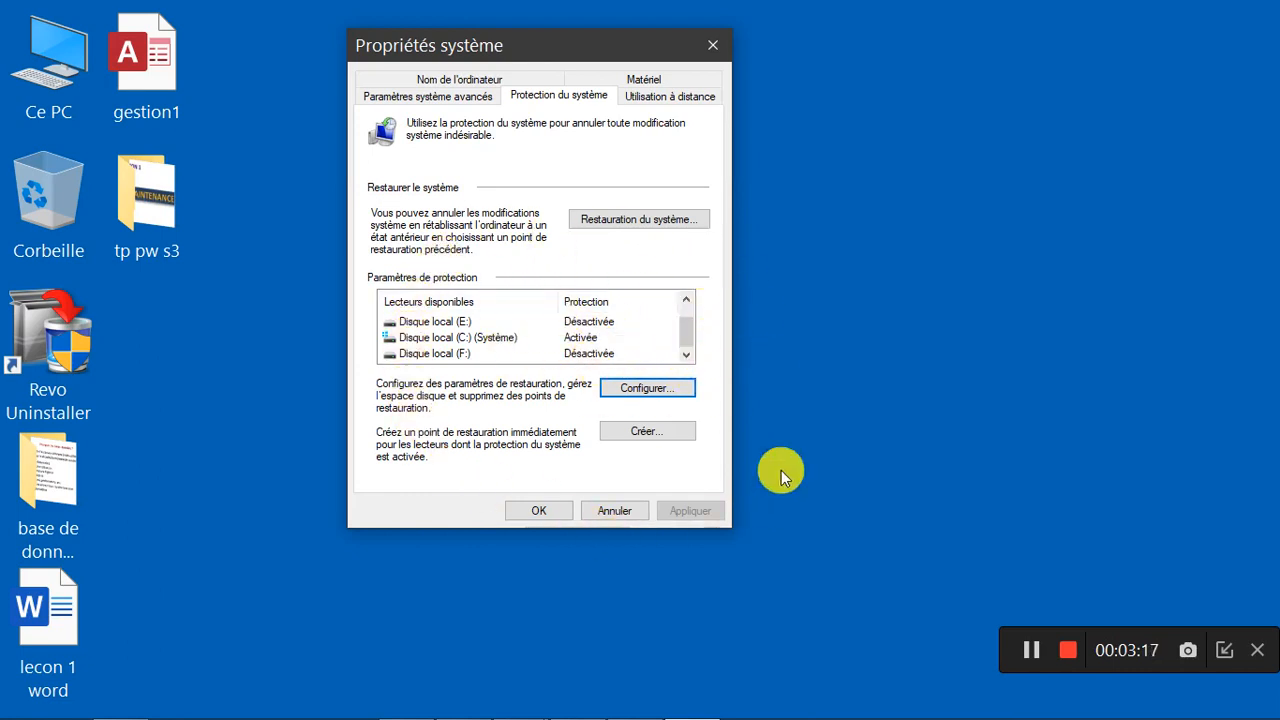
left_click(640, 432)
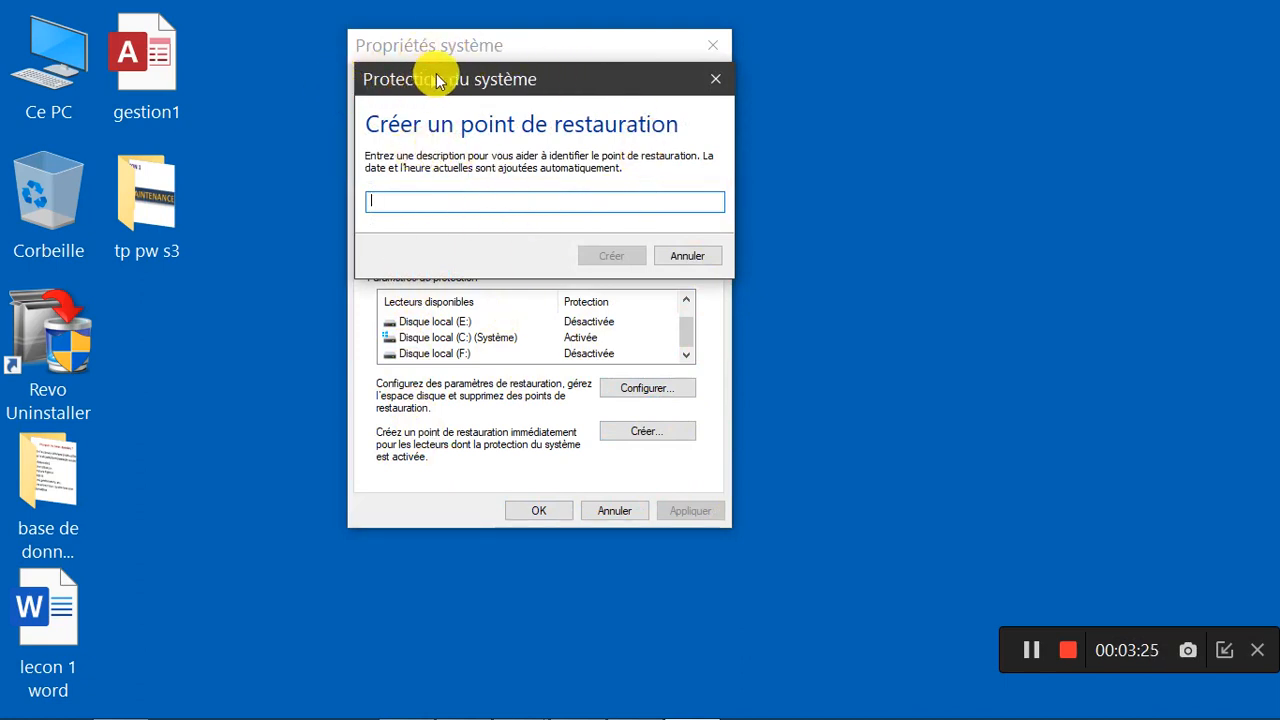
left_click_drag(440, 80, 804, 58)
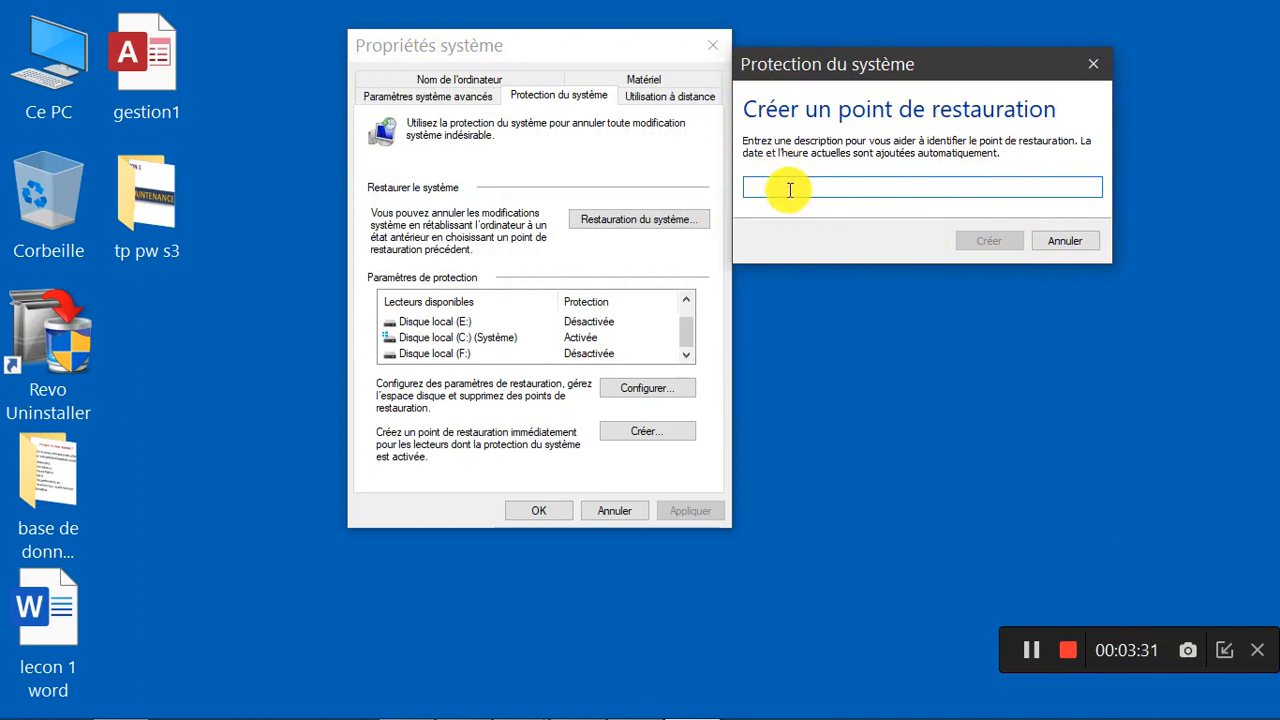
type("rest33")
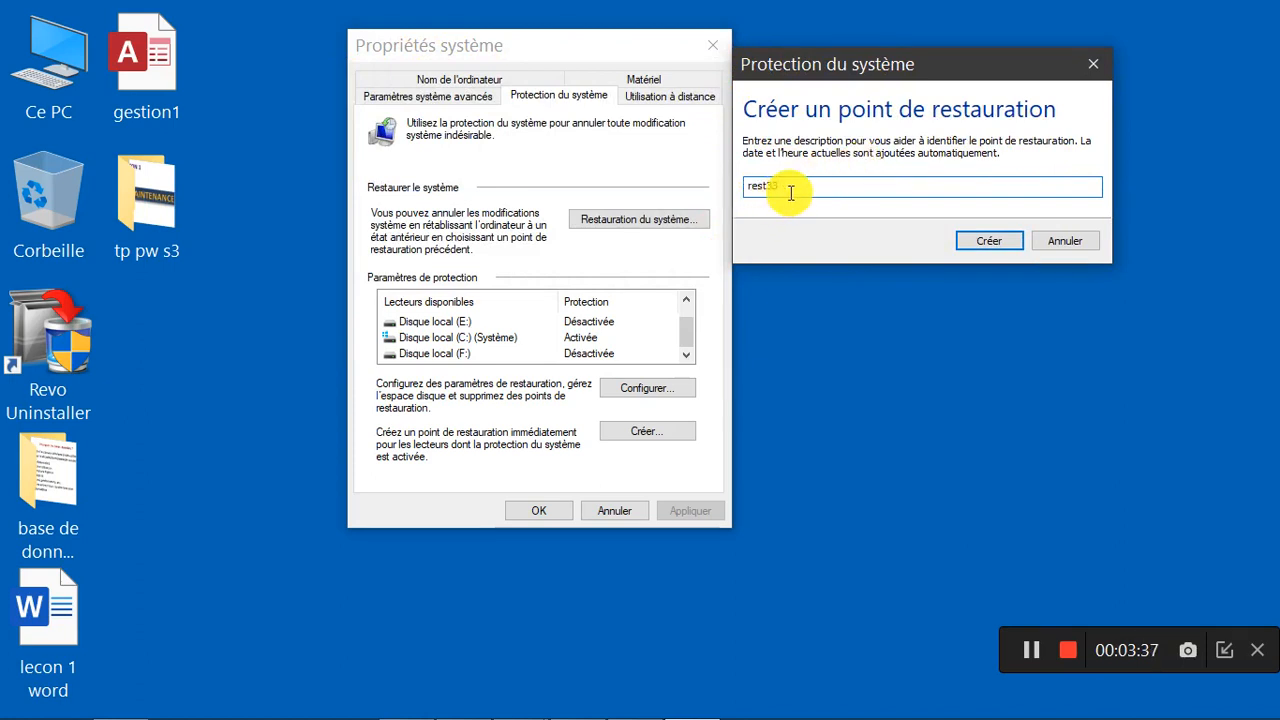
left_click(1006, 245)
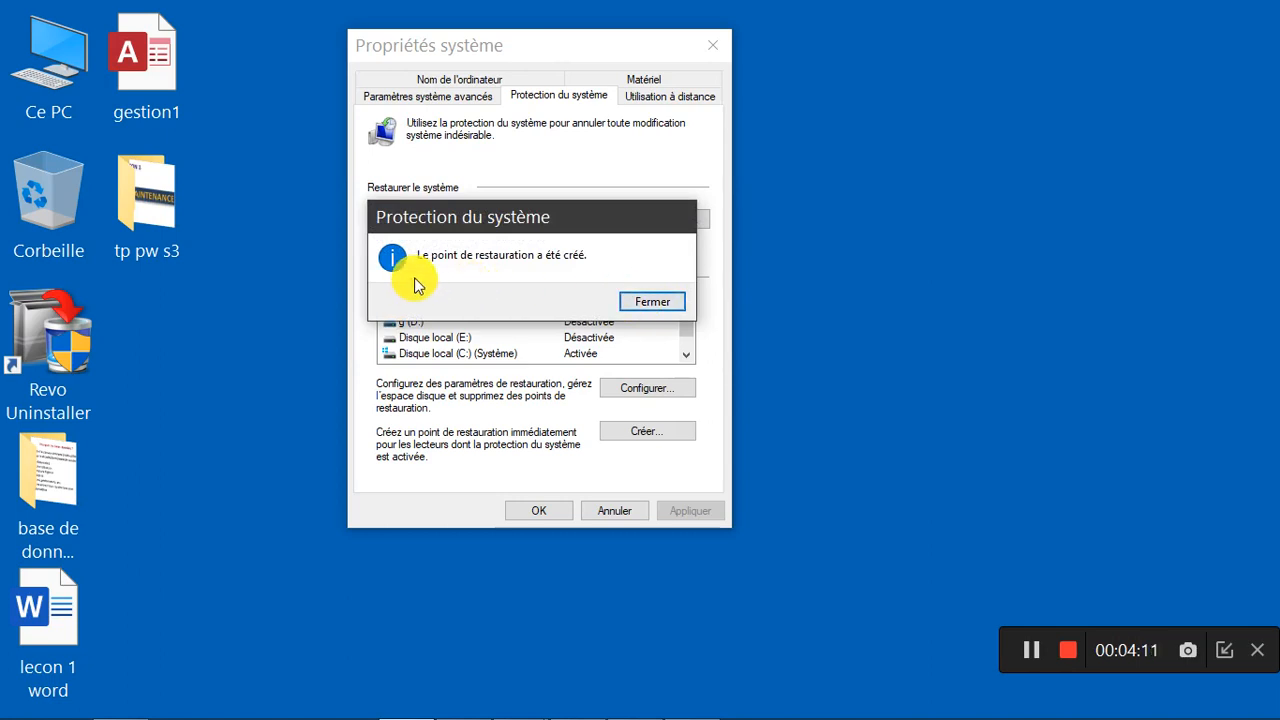
left_click(645, 303)
left_click(540, 508)
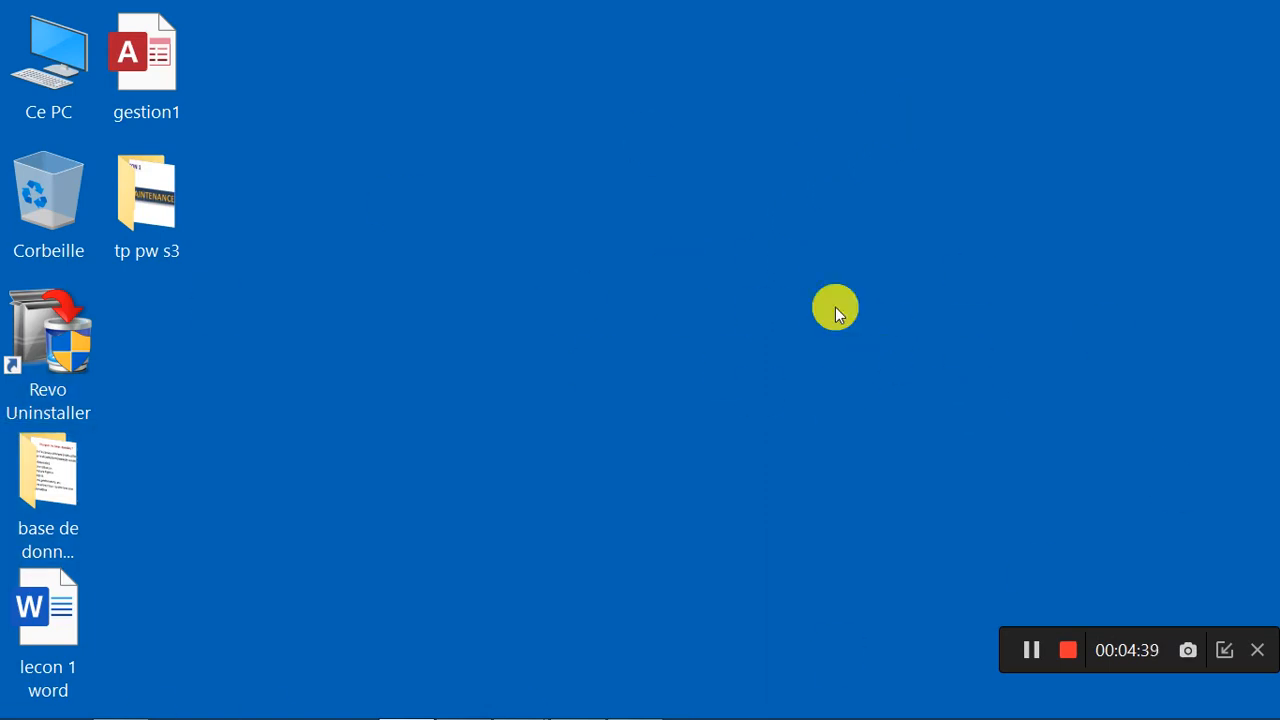
Reopen the system protection settings from the properties of Ce PC and close the Système window.
left_click(58, 79)
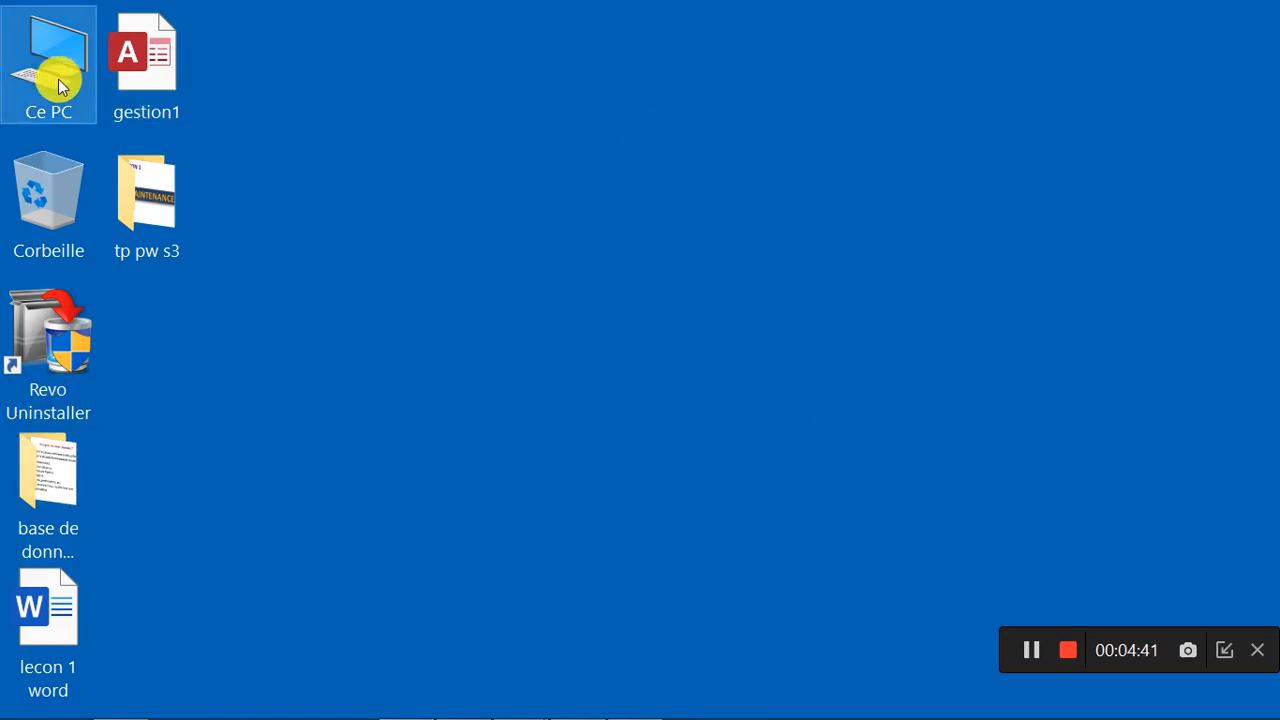
right_click(67, 83)
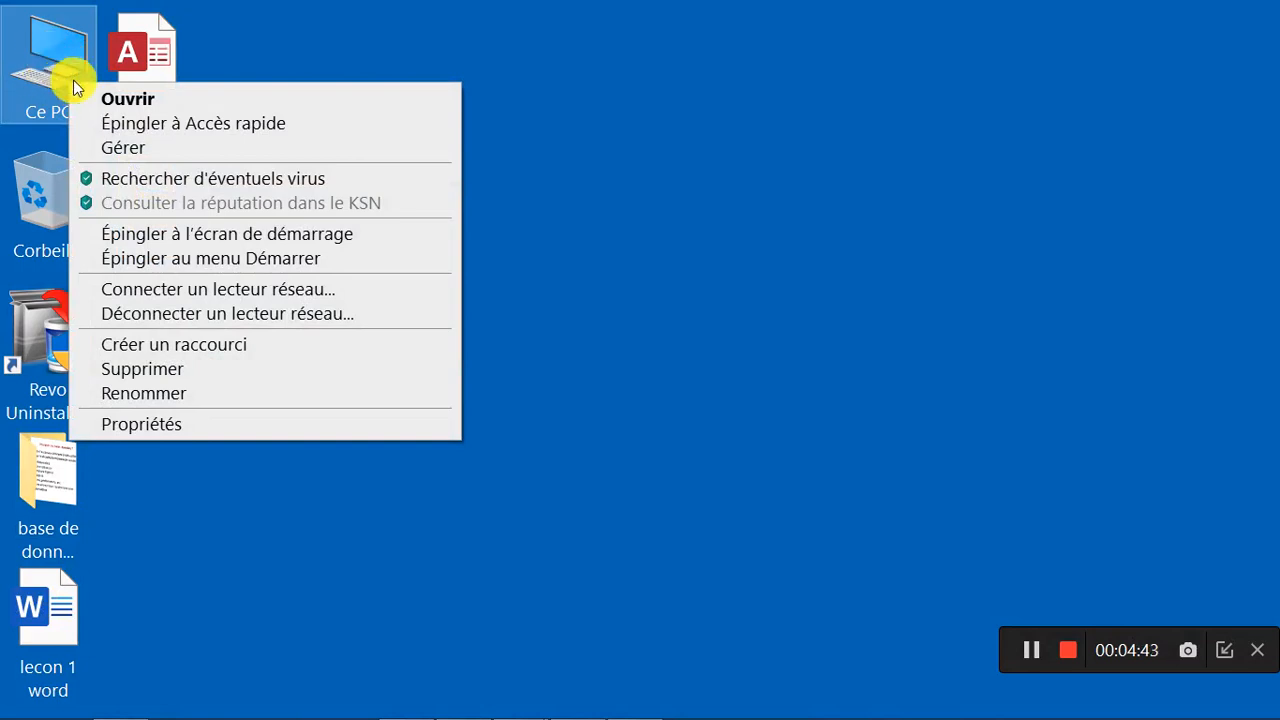
left_click(212, 428)
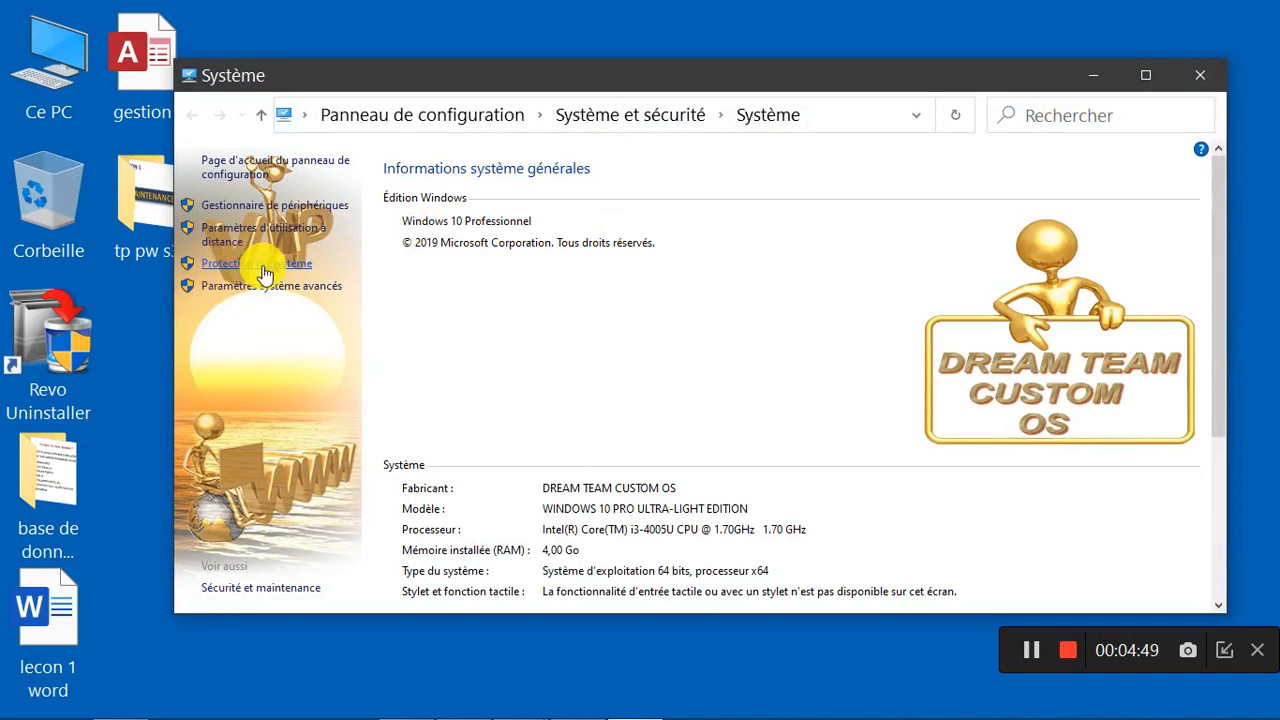
left_click(260, 266)
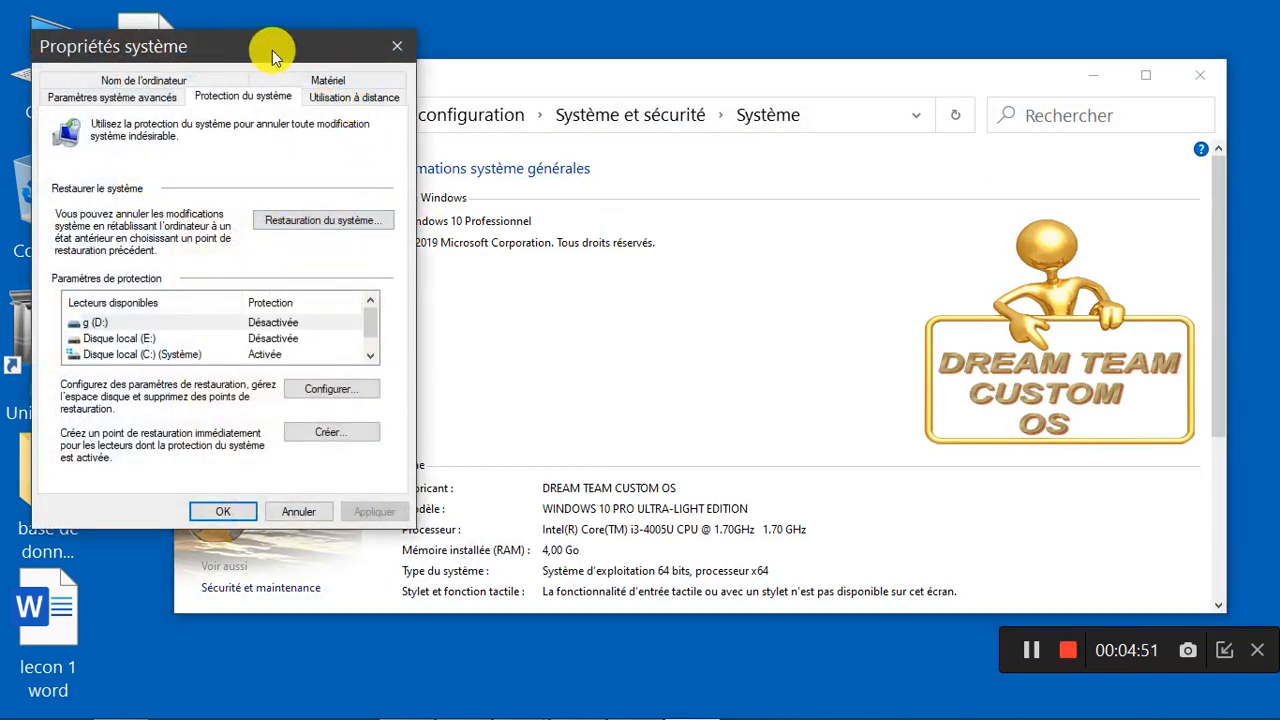
left_click(1200, 75)
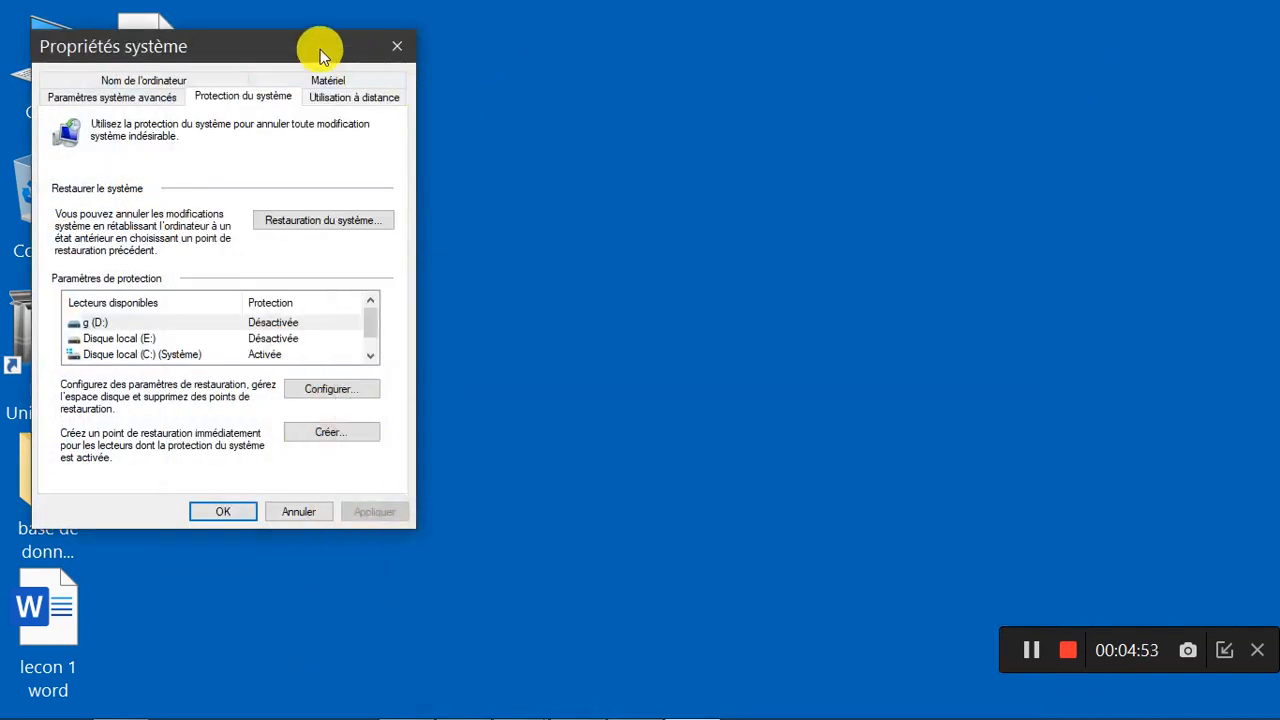
left_click_drag(320, 49, 627, 50)
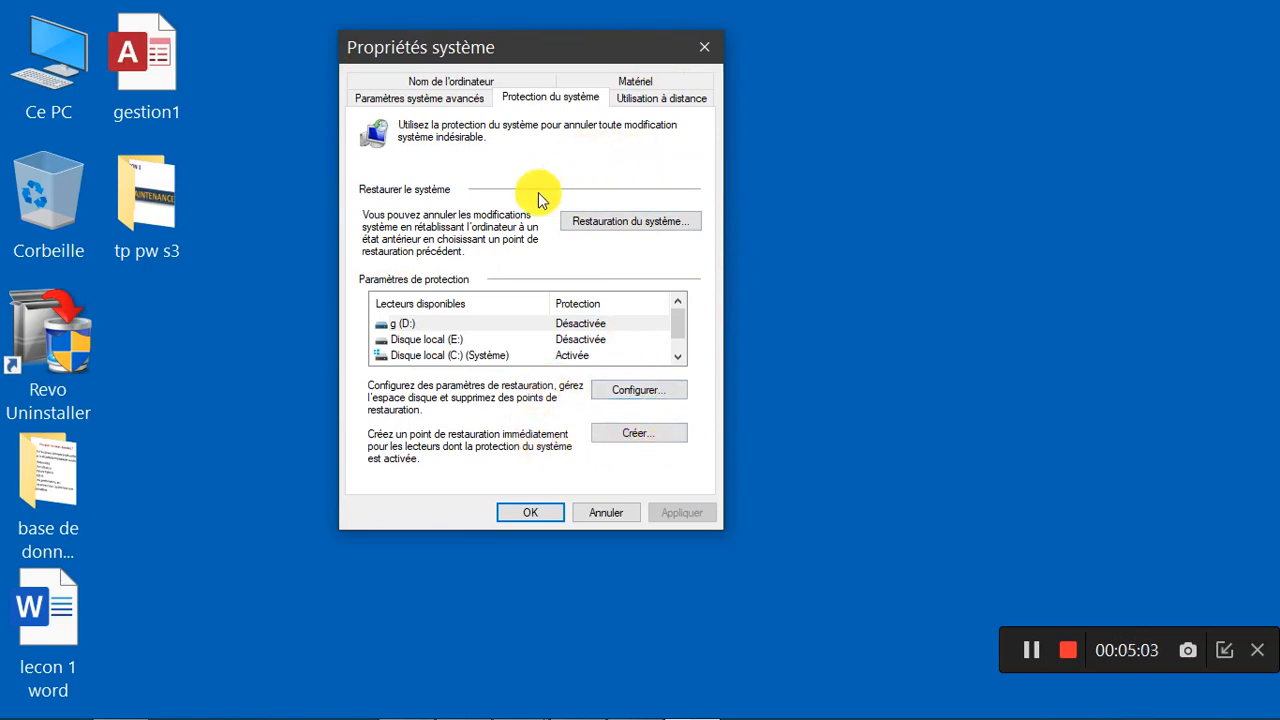
left_click(620, 230)
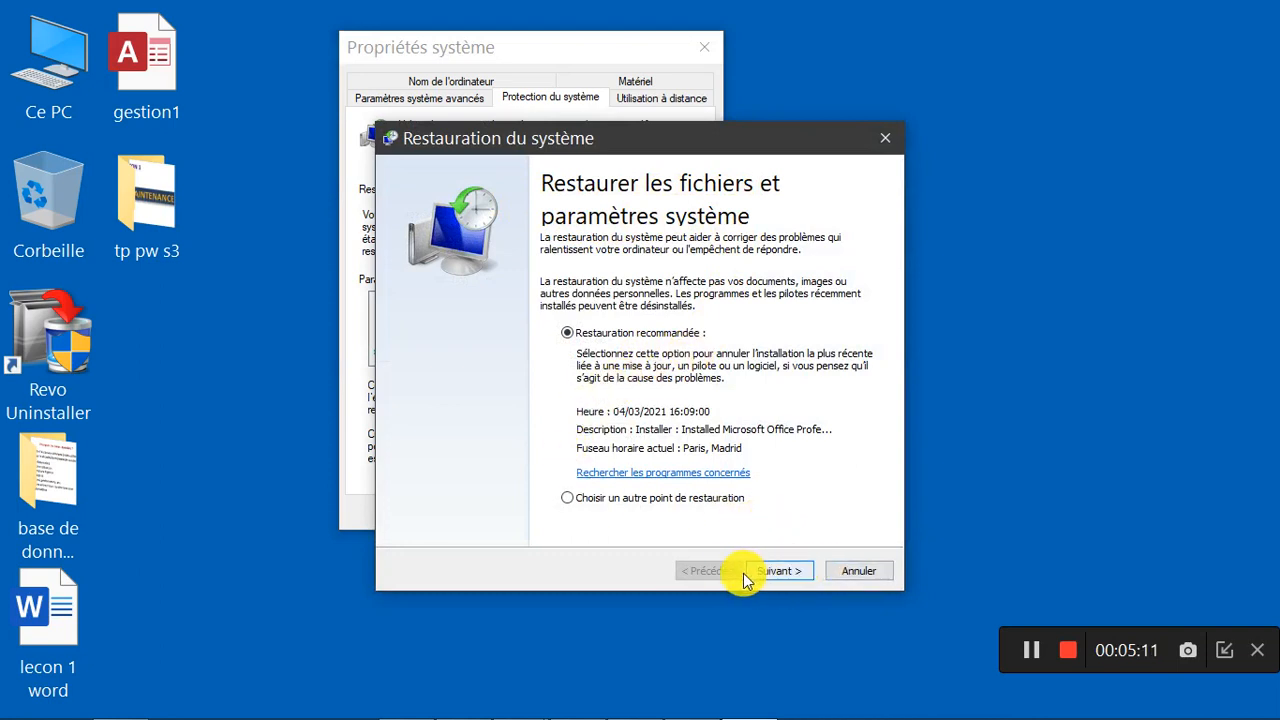
left_click(769, 574)
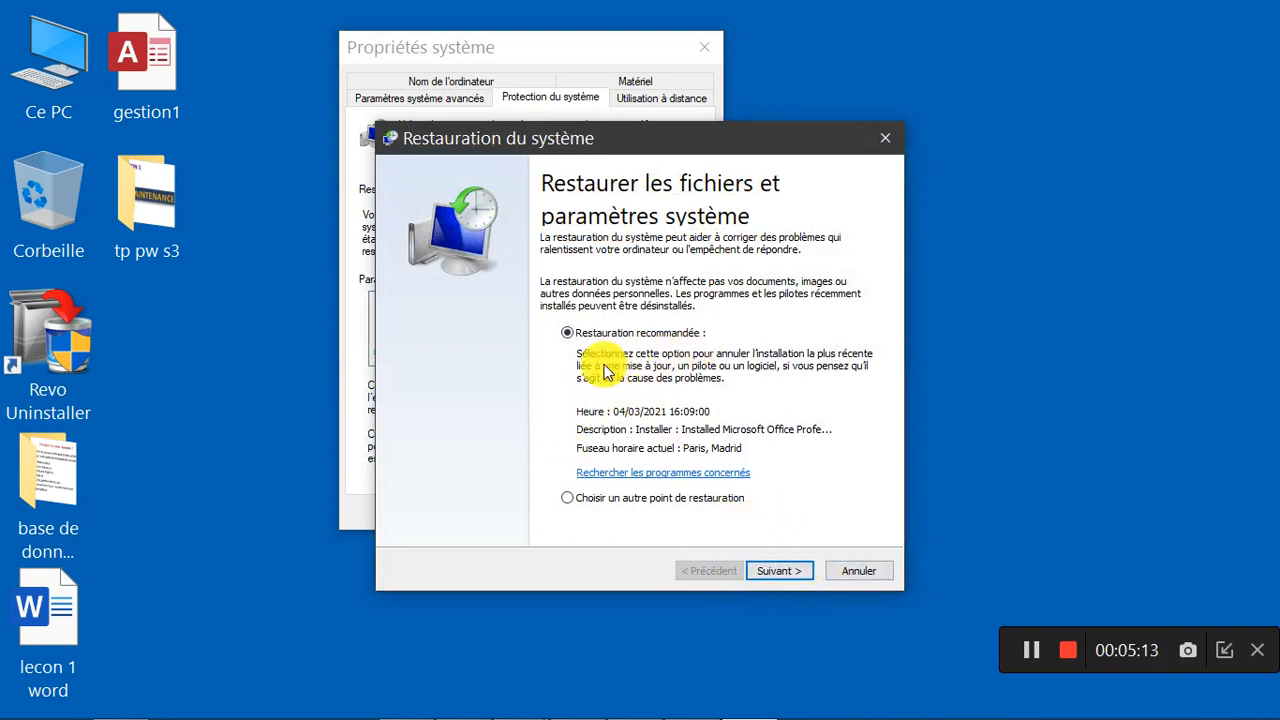
left_click(780, 573)
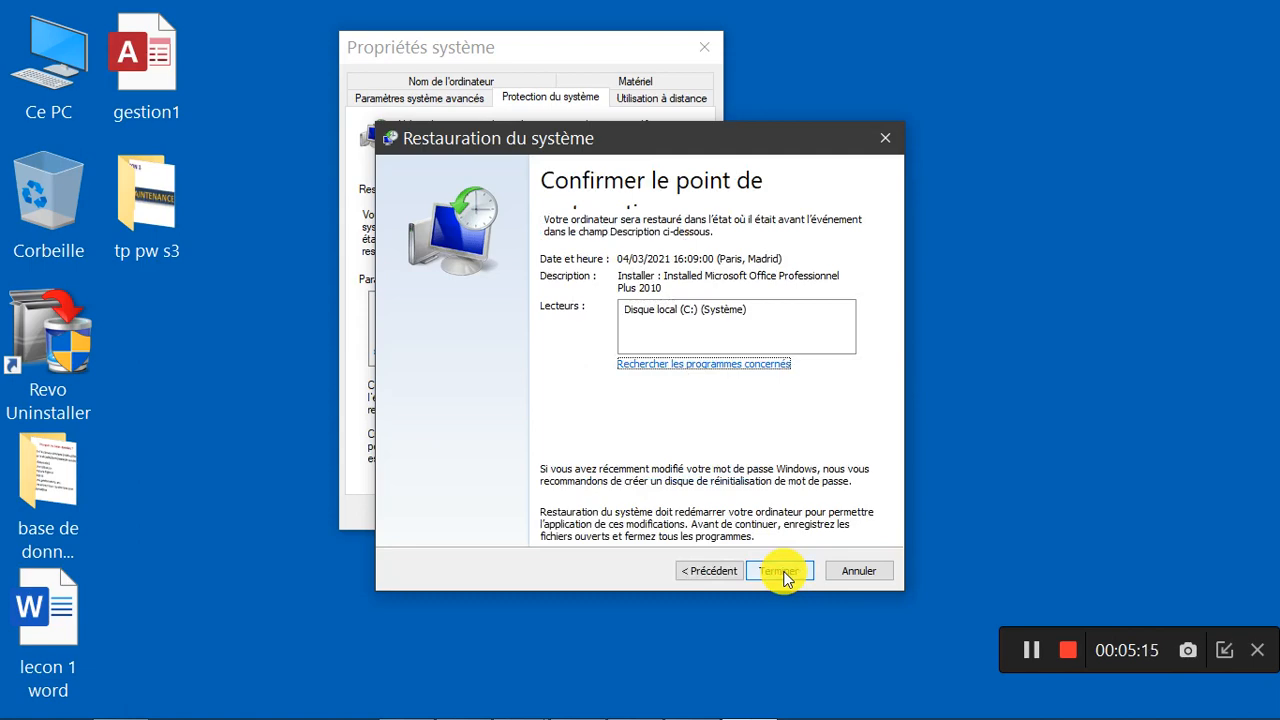
left_click(700, 572)
left_click(845, 572)
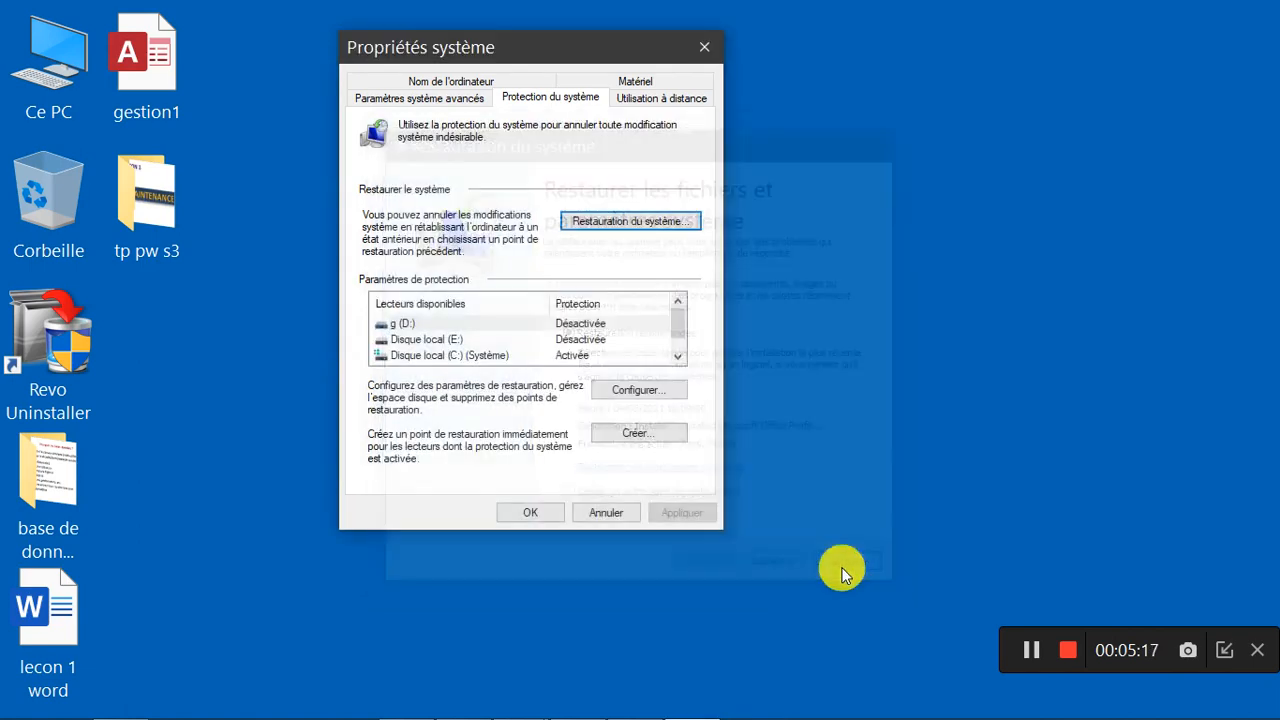
Start System Restore from the system protection settings and choose another restore point to display the available restore points.
left_click(643, 222)
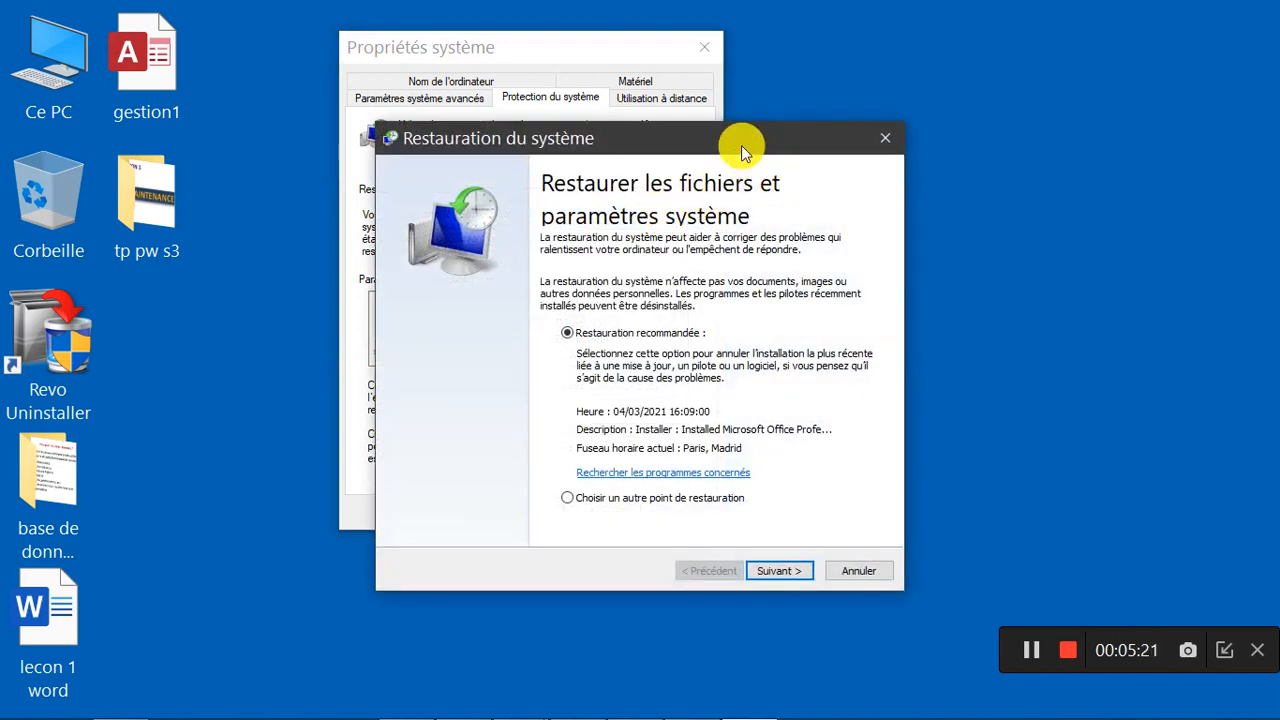
left_click_drag(741, 145, 967, 61)
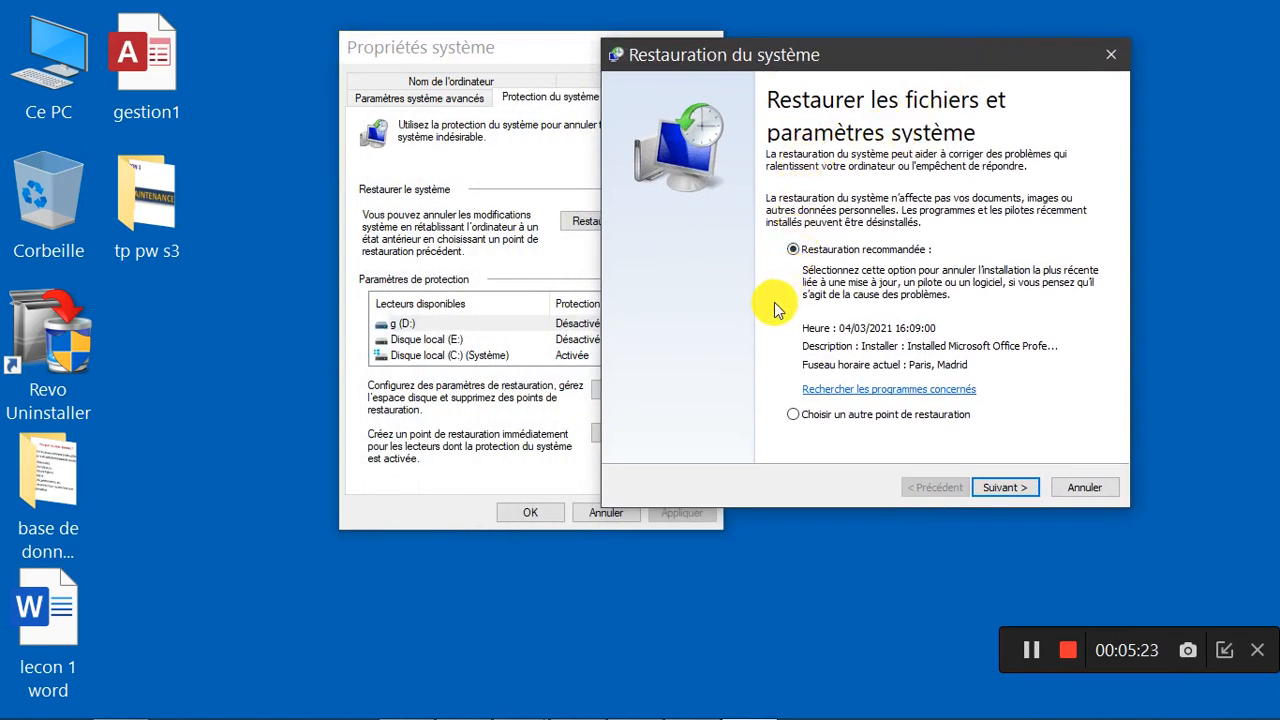
left_click_drag(821, 64, 622, 40)
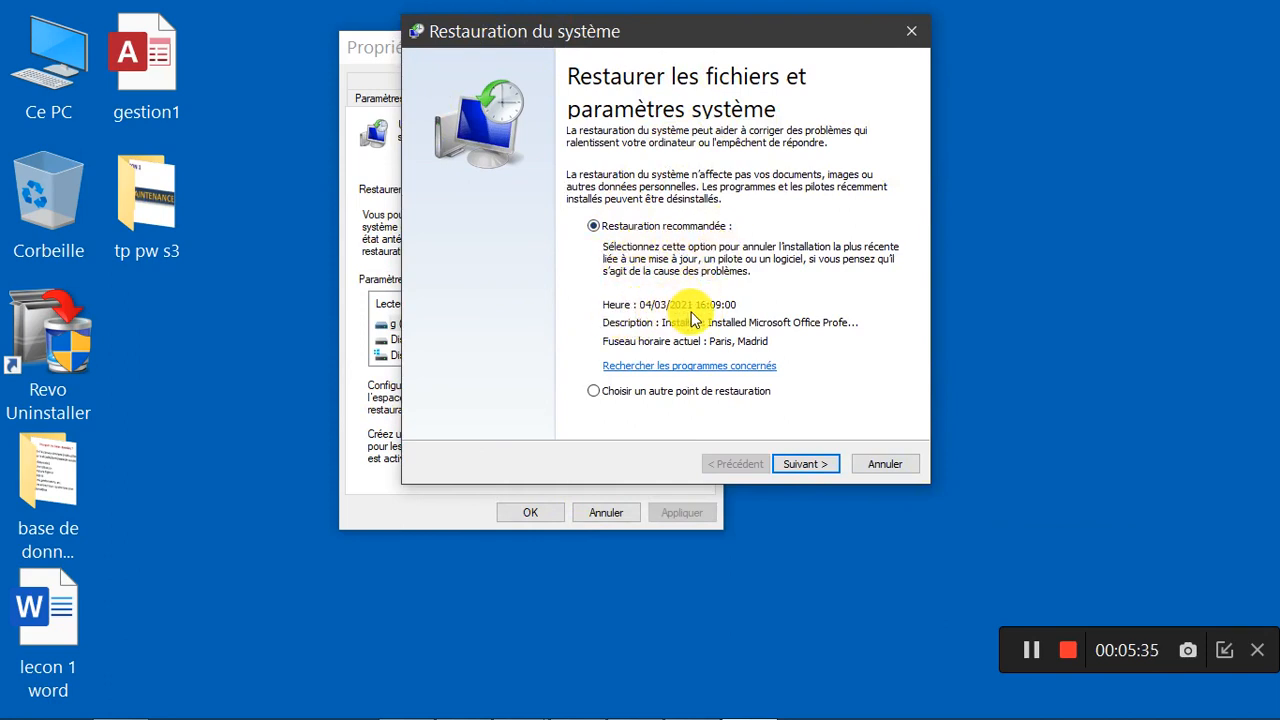
left_click(601, 399)
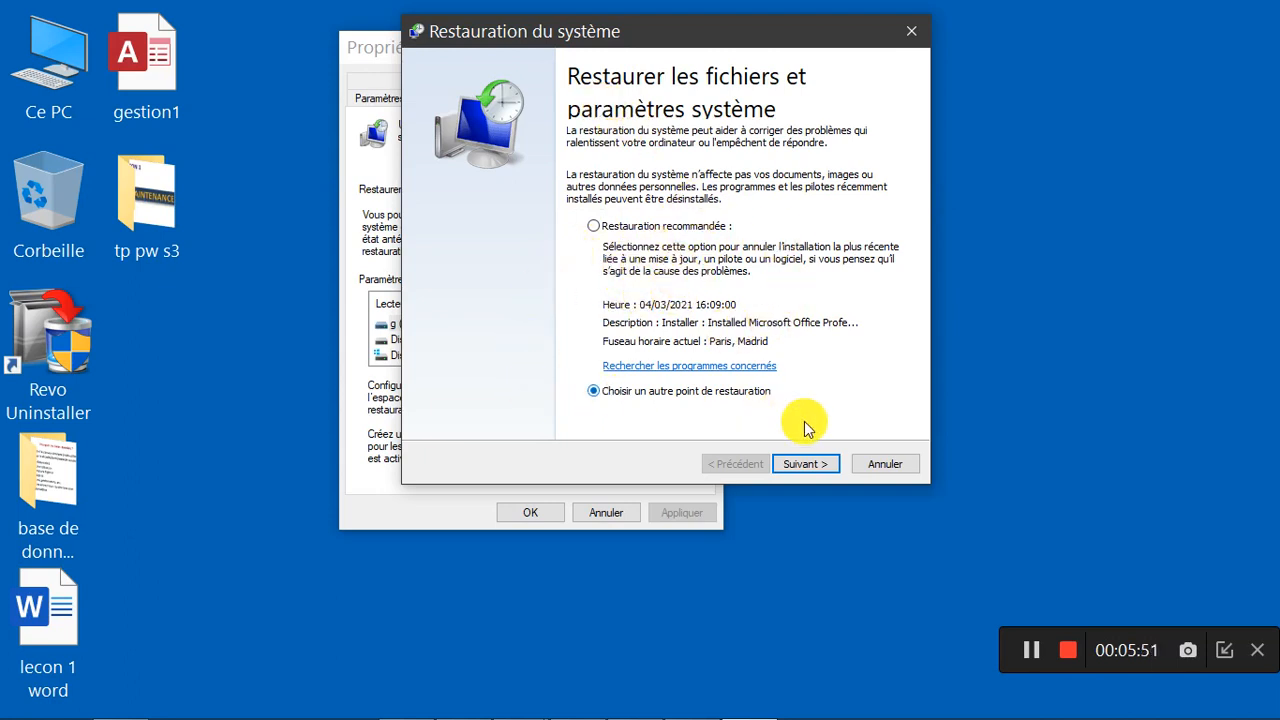
left_click(824, 466)
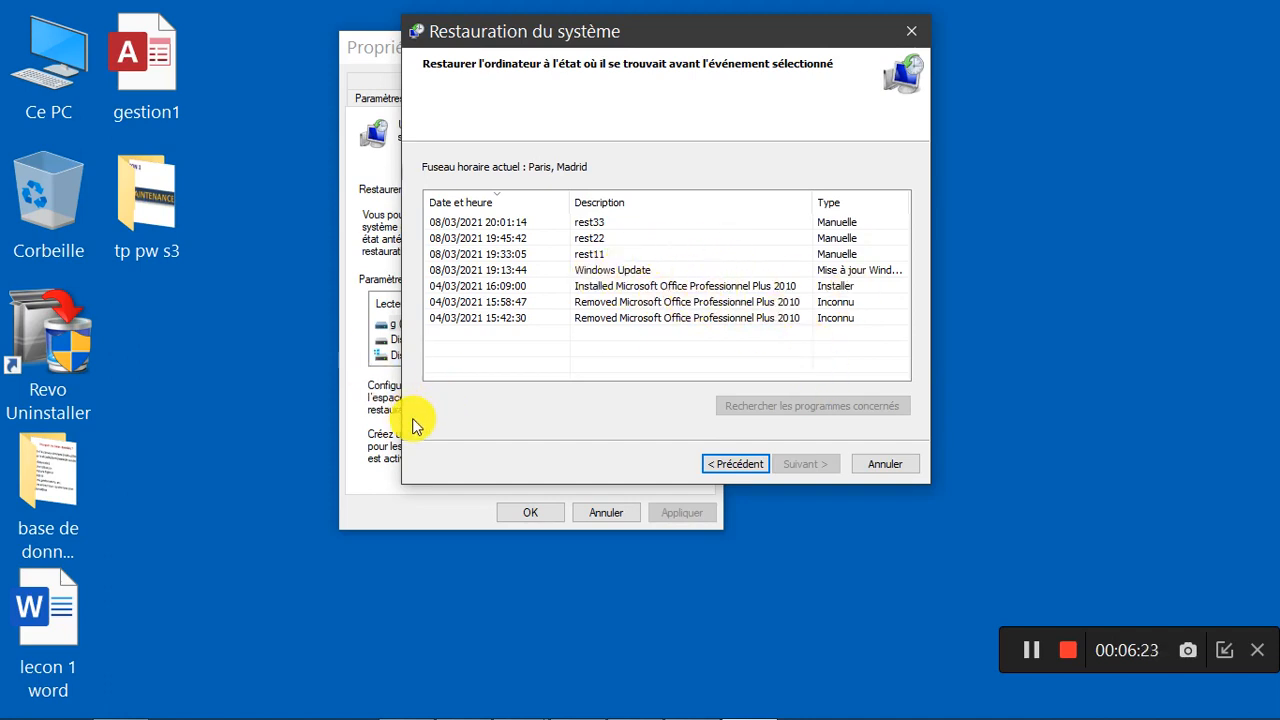
Select the restore point rest22, proceed to the confirmation of the drives to restore, and cancel the restoration.
left_click(588, 240)
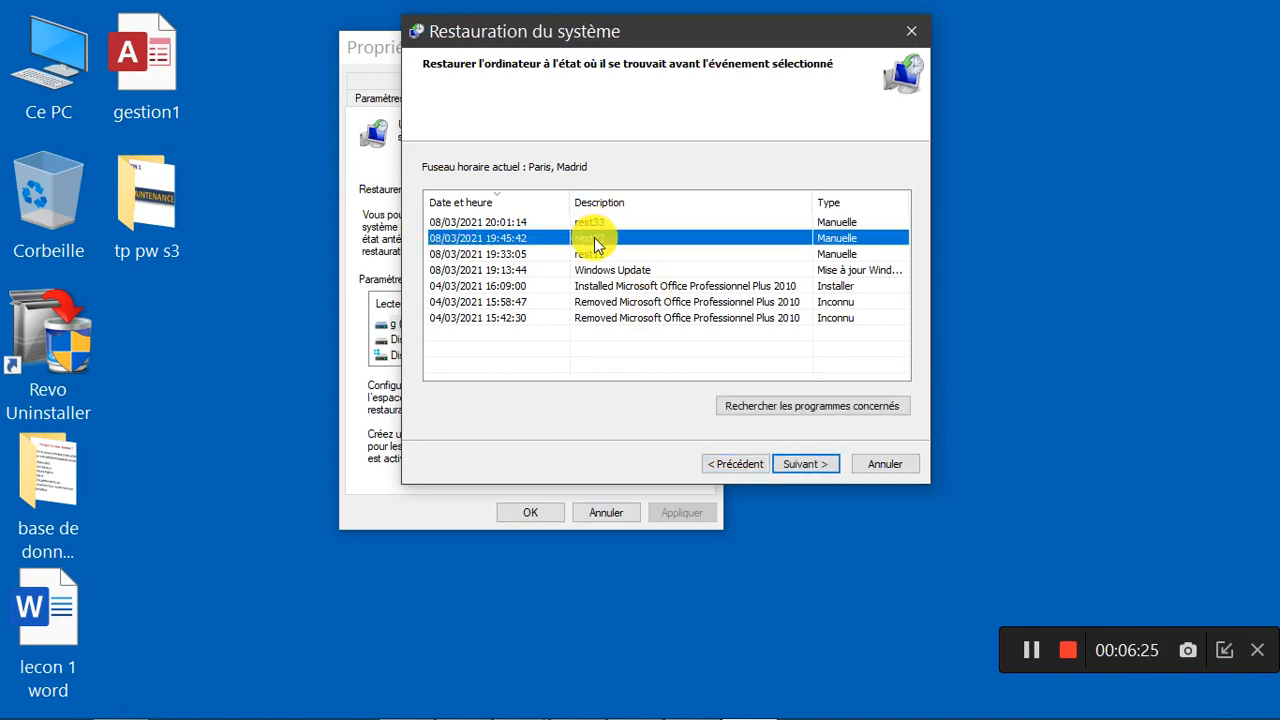
left_click(820, 465)
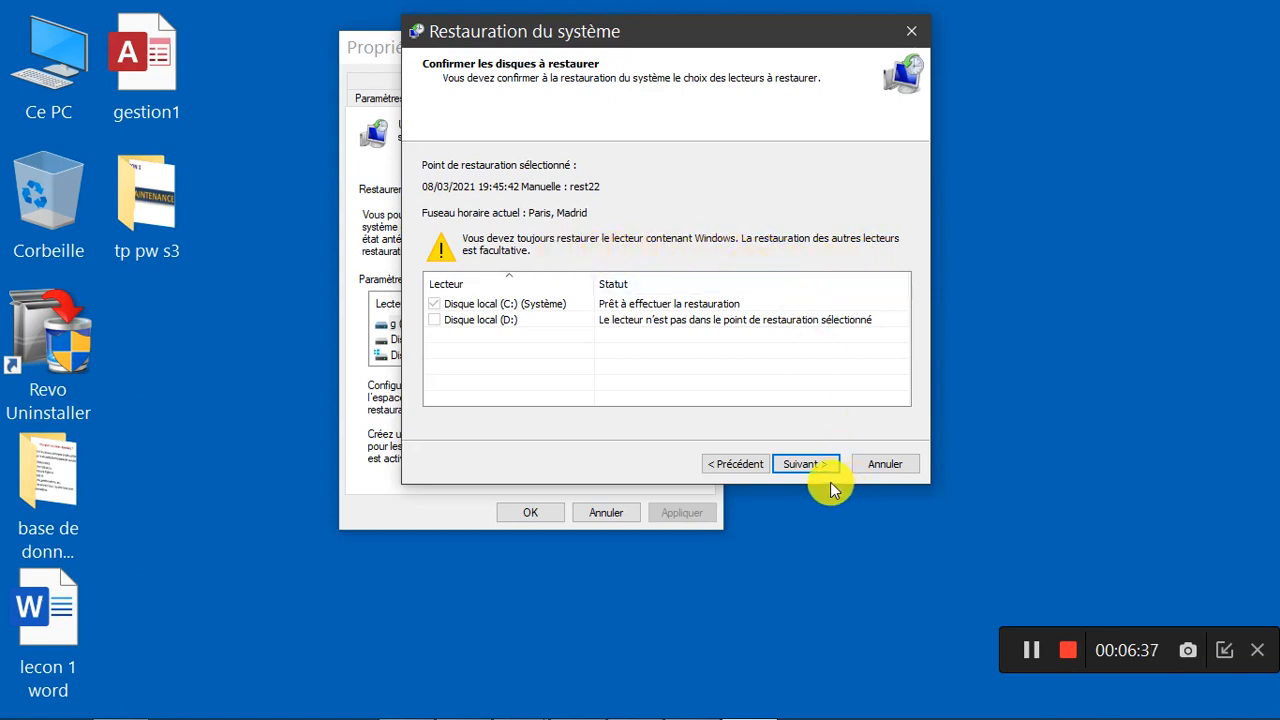
left_click(898, 464)
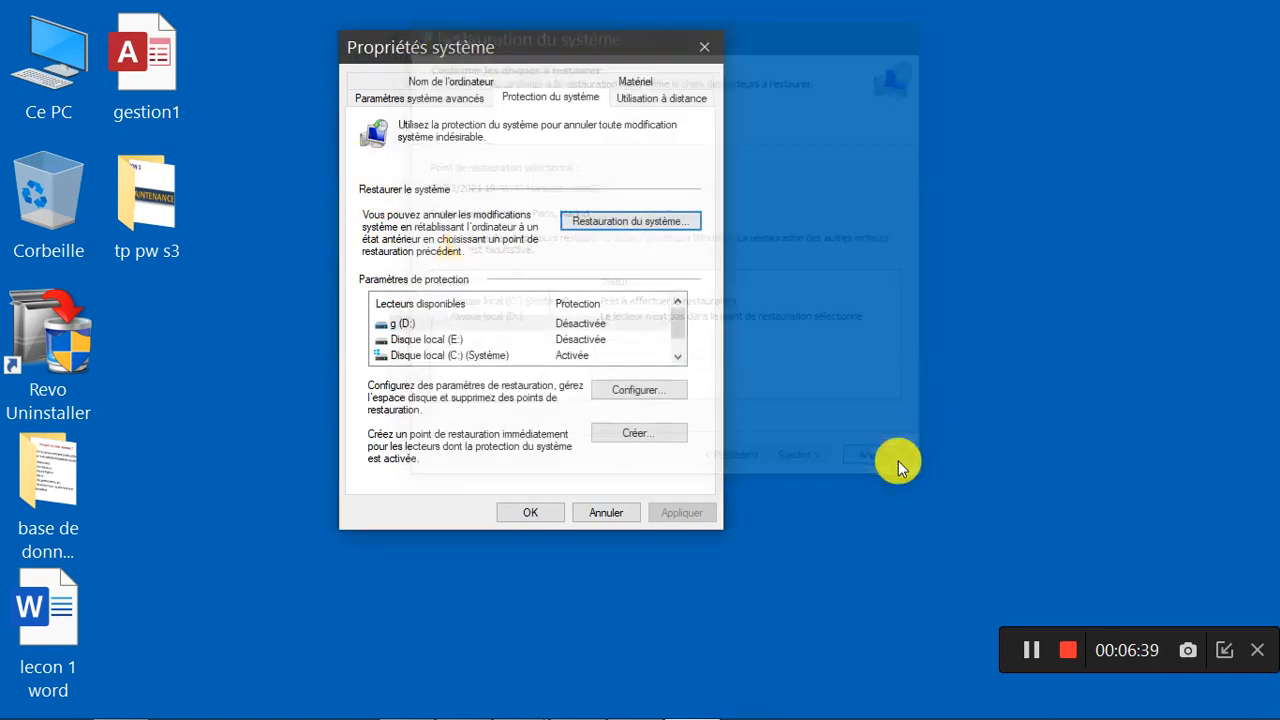